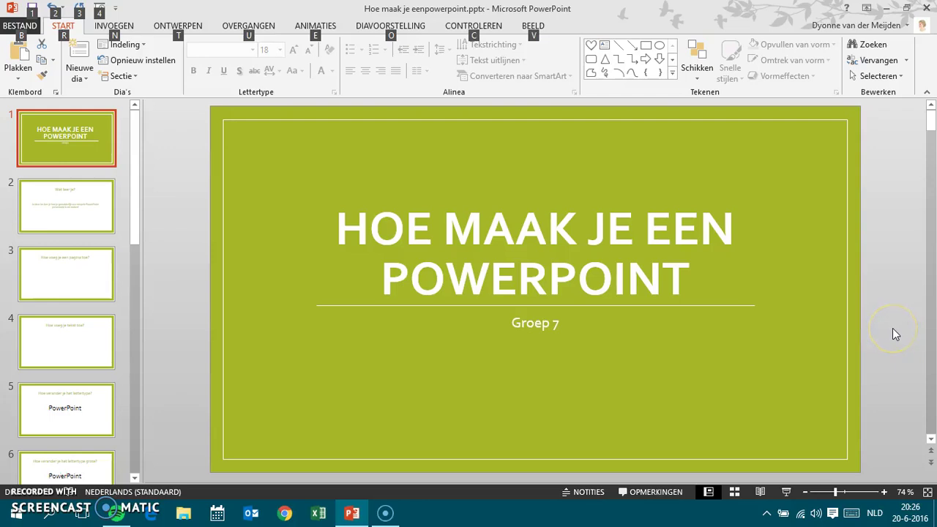
# - Advance through slide 2, 'Wat leer je?', to slide 3
pyautogui.click(925, 410)
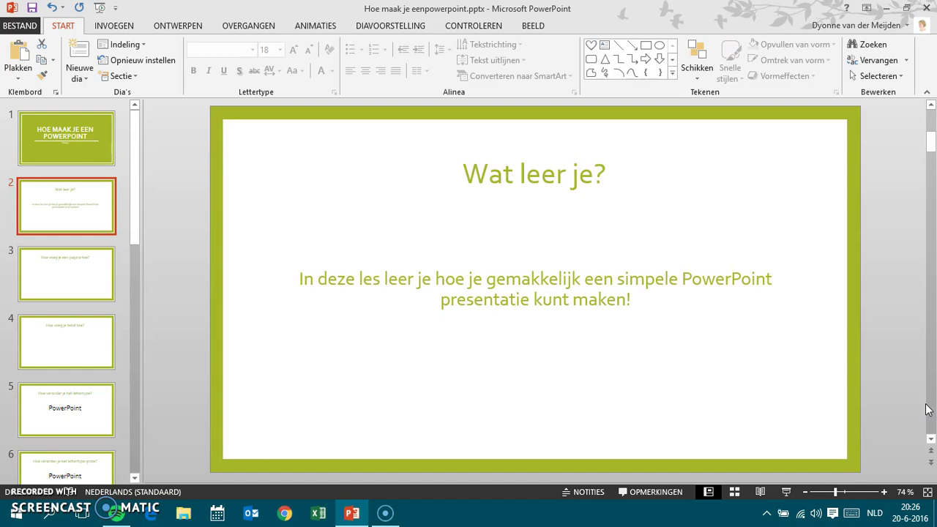
pyautogui.click(925, 410)
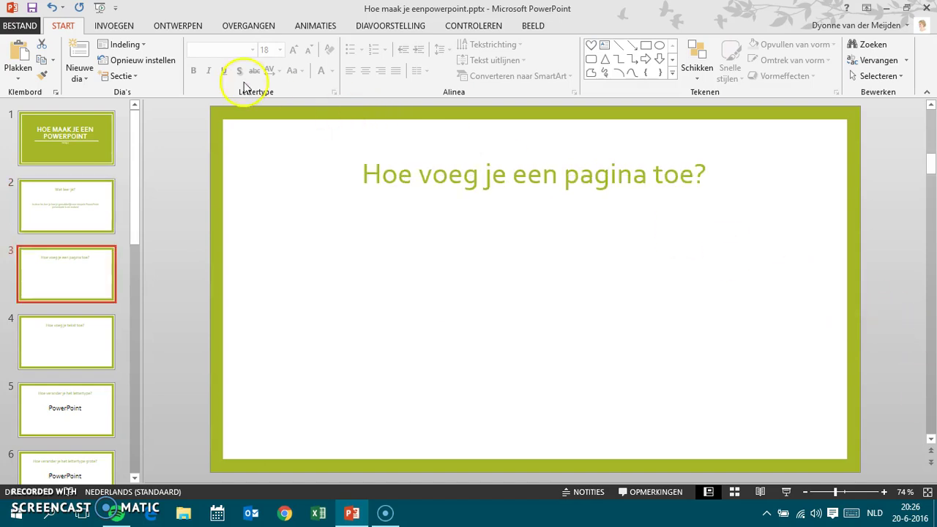
# - Insert a new Titel en object slide as slide 4, then scroll on to slide 5
pyautogui.click(78, 76)
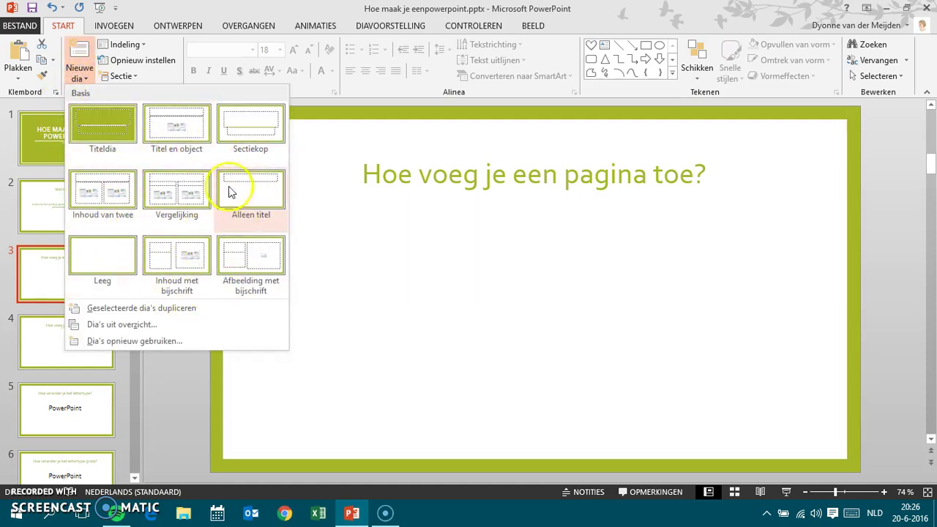
pyautogui.click(186, 145)
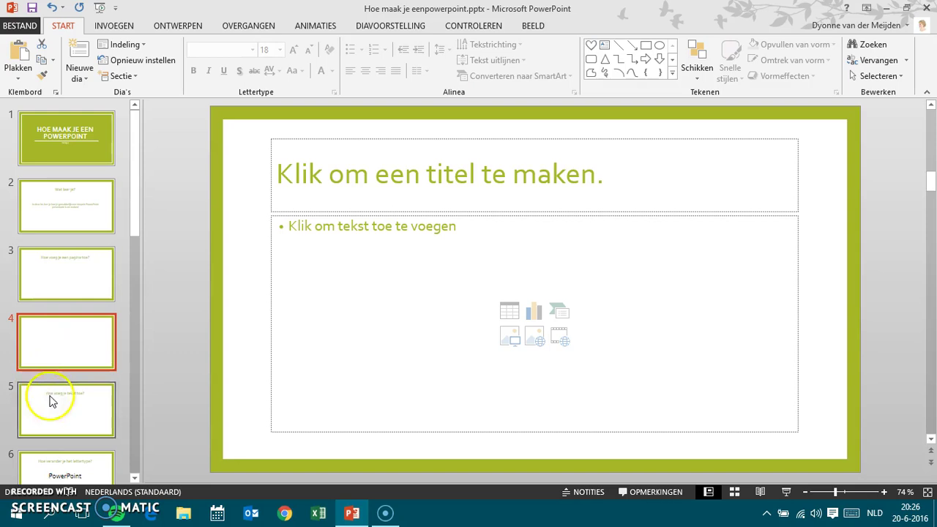
pyautogui.click(74, 337)
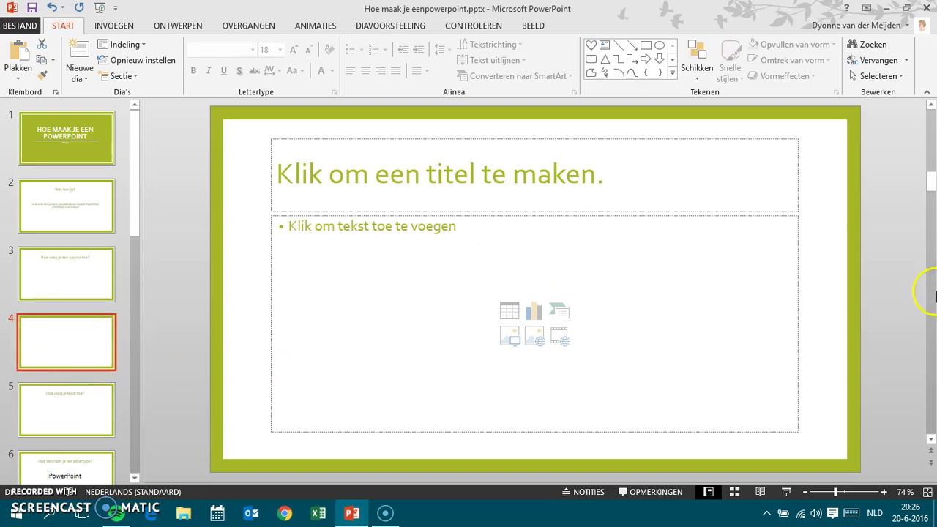
pyautogui.scroll(-1, 899, 330)
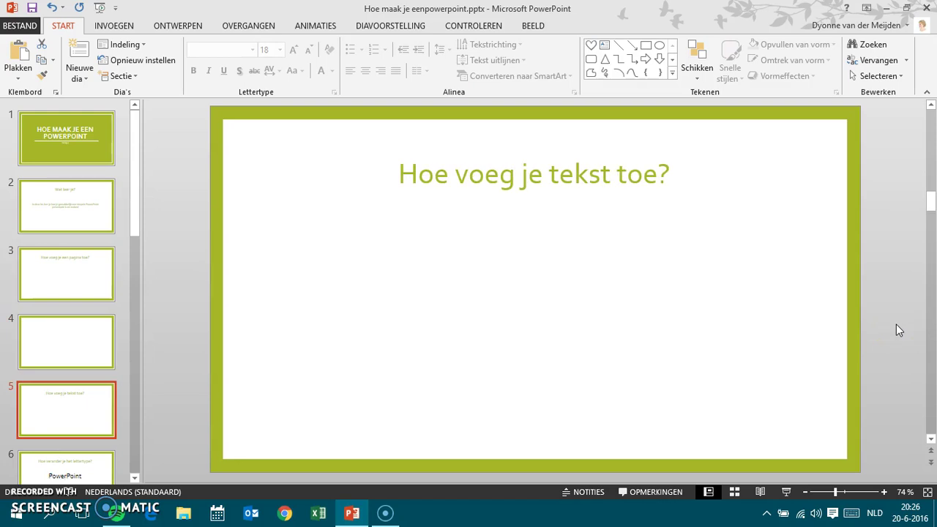
# - Draw a text box under the slide 5 title reading 'powerpoint', then scroll to slide 6
pyautogui.click(103, 23)
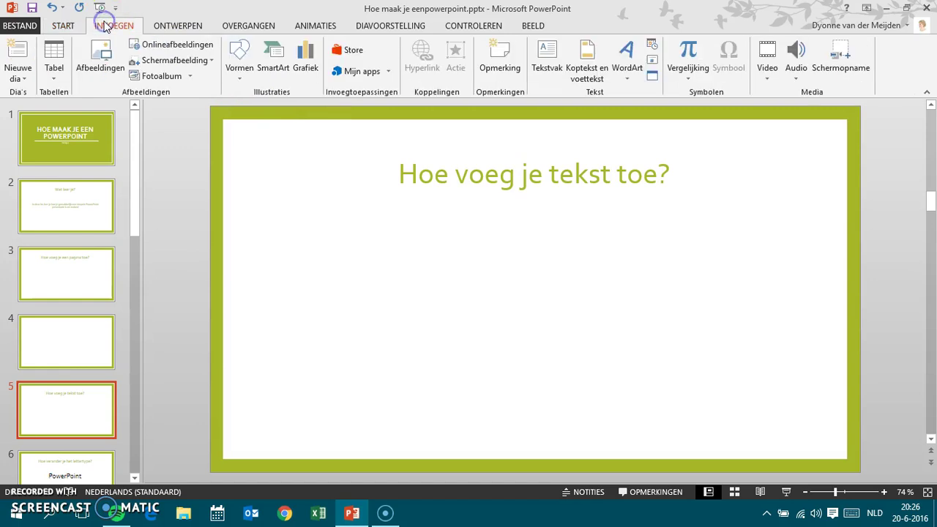
pyautogui.click(559, 66)
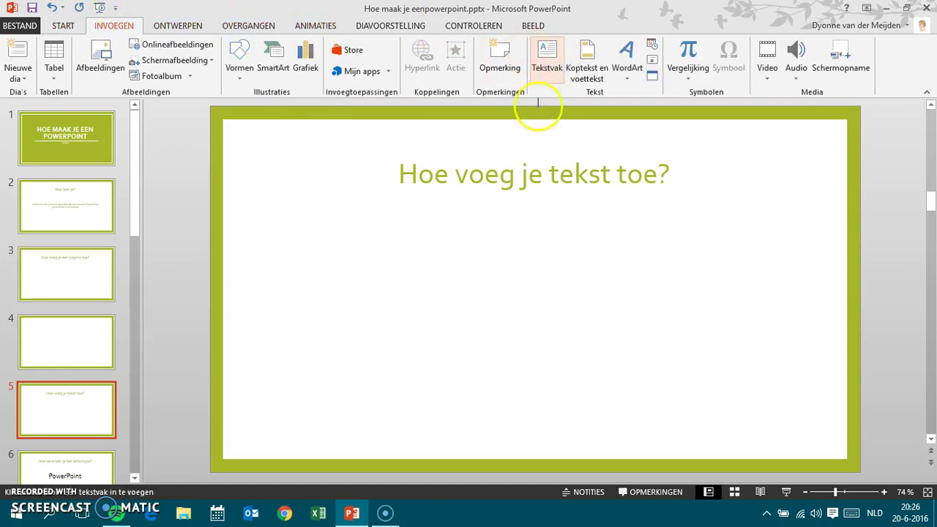
pyautogui.moveTo(374, 221)
pyautogui.mouseDown()
pyautogui.moveTo(688, 343)
pyautogui.moveTo(707, 334)
pyautogui.mouseUp()
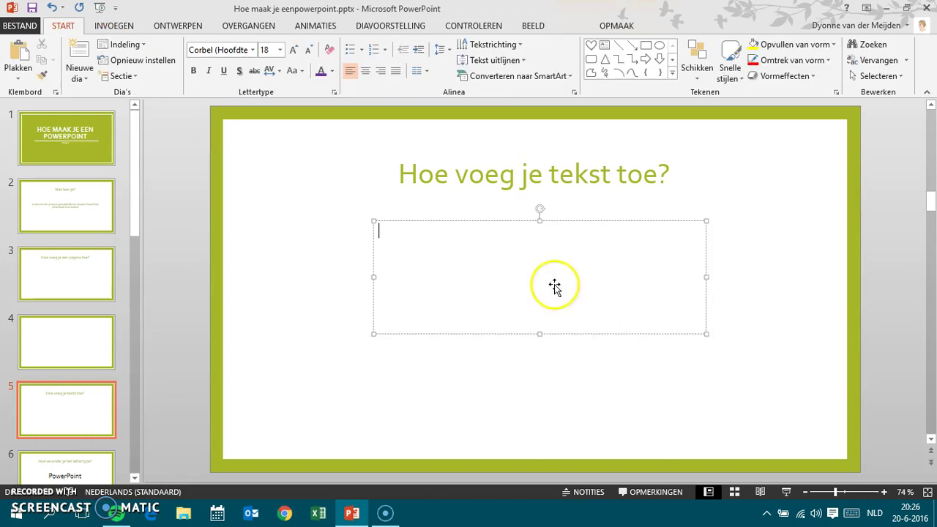
pyautogui.write('P')
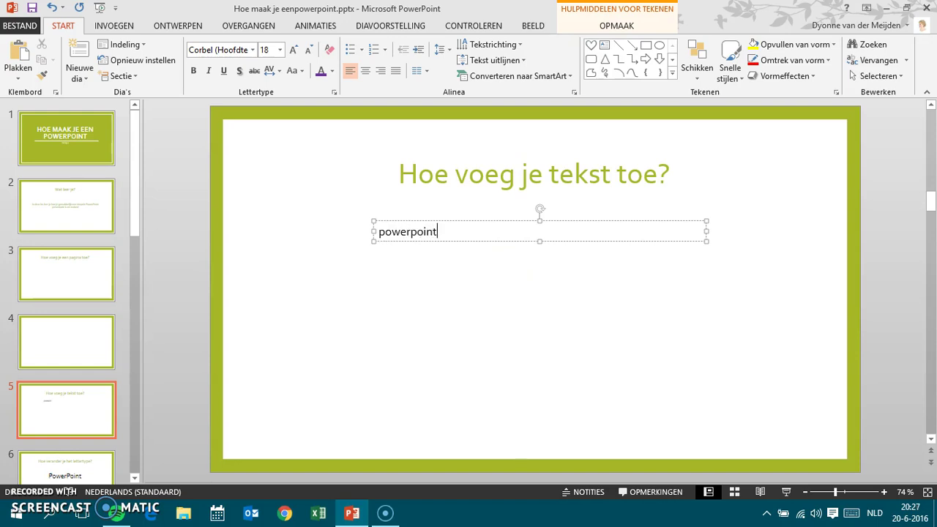
pyautogui.click(493, 326)
pyautogui.scroll(-1, 493, 333)
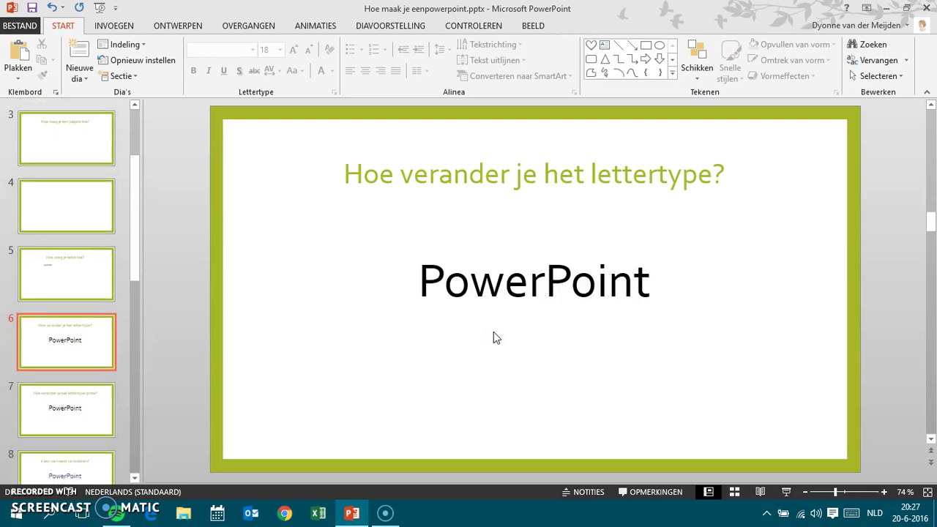
# - Change slide 6's word PowerPoint to the Calisto MT font, then scroll to slide 7
pyautogui.moveTo(649, 277); pyautogui.dragTo(483, 271)
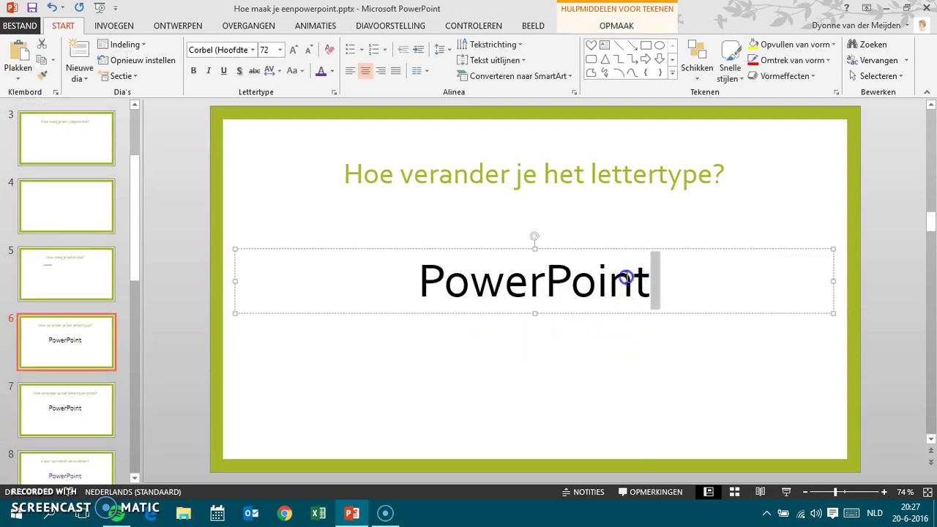
pyautogui.click(251, 52)
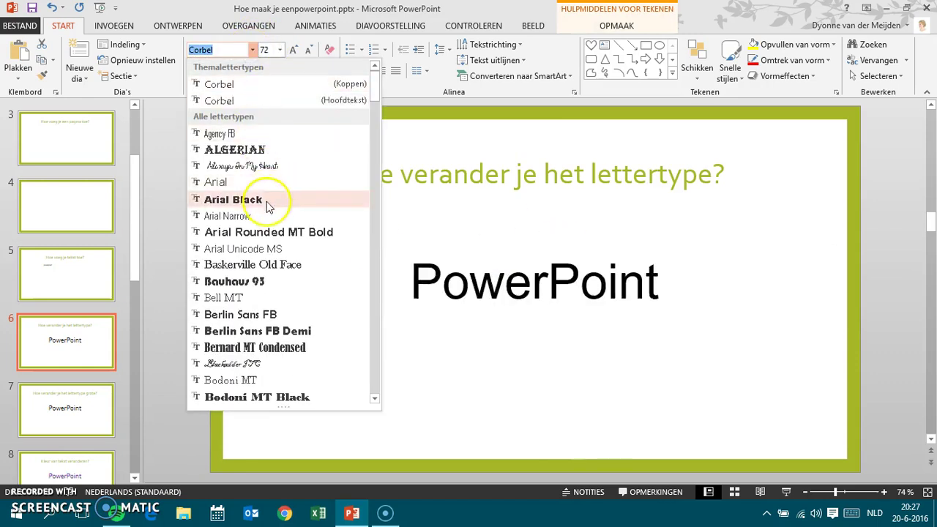
pyautogui.scroll(-3, 265, 205)
pyautogui.scroll(-3, 264, 203)
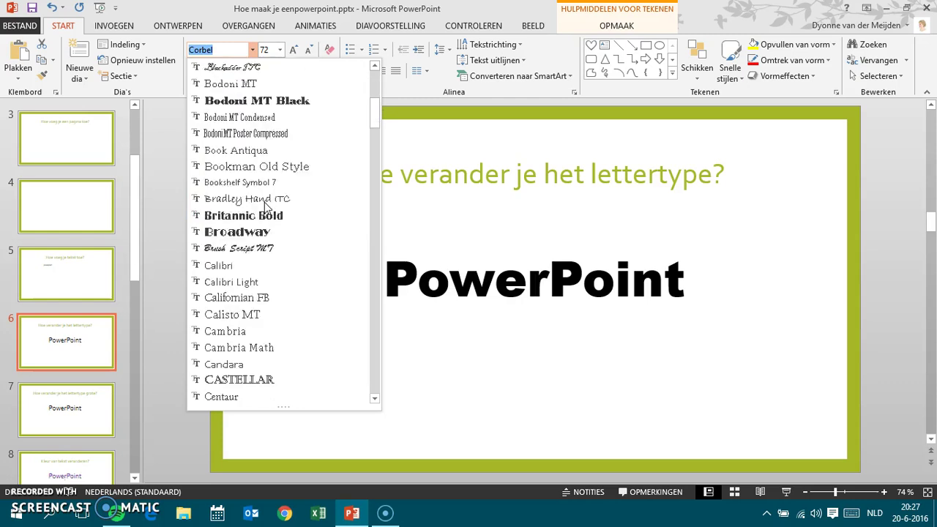
pyautogui.scroll(-3, 262, 201)
pyautogui.click(244, 167)
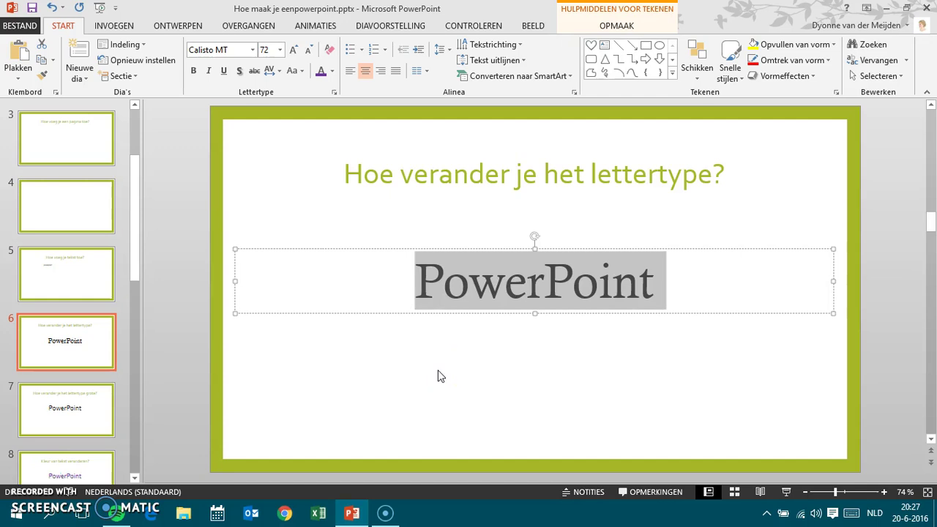
pyautogui.click(439, 375)
pyautogui.scroll(-1, 439, 375)
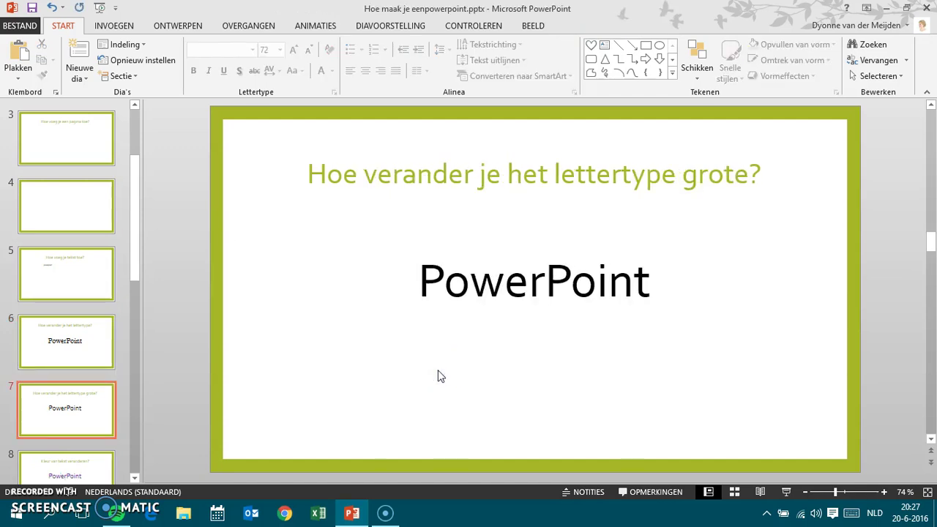
# - Resize slide 7's word PowerPoint to 44 pt with the font-size buttons, then scroll to slide 8
pyautogui.click(648, 276)
pyautogui.moveTo(623, 274); pyautogui.dragTo(464, 256)
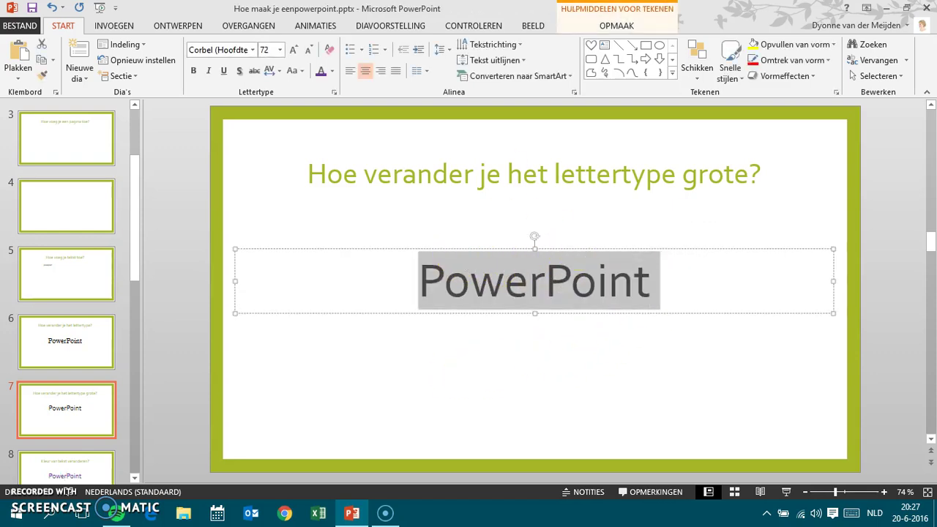
pyautogui.click(294, 51)
pyautogui.click(295, 52)
pyautogui.click(294, 51)
pyautogui.click(294, 51)
pyautogui.click(294, 51)
pyautogui.click(309, 52)
pyautogui.click(309, 52)
pyautogui.click(309, 52)
pyautogui.click(308, 52)
pyautogui.click(309, 52)
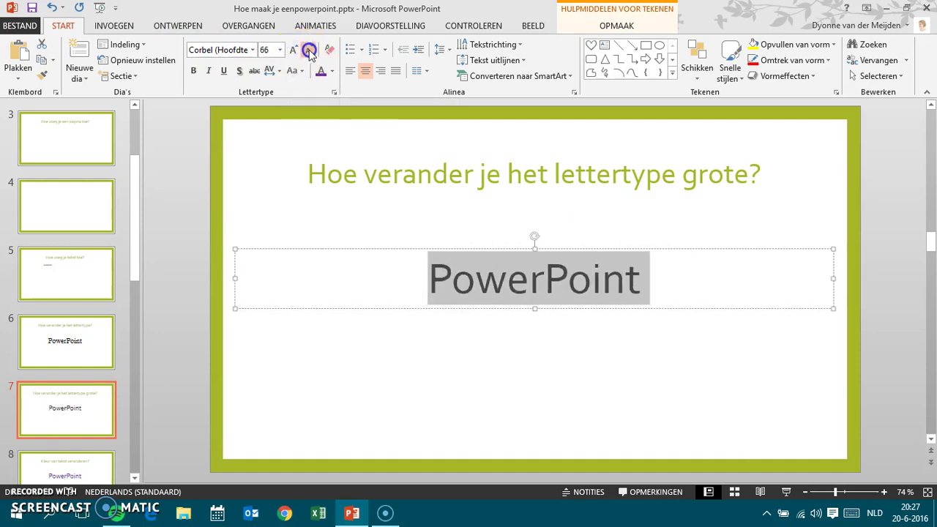
pyautogui.click(309, 51)
pyautogui.click(309, 51)
pyautogui.click(309, 51)
pyautogui.click(309, 51)
pyautogui.click(286, 421)
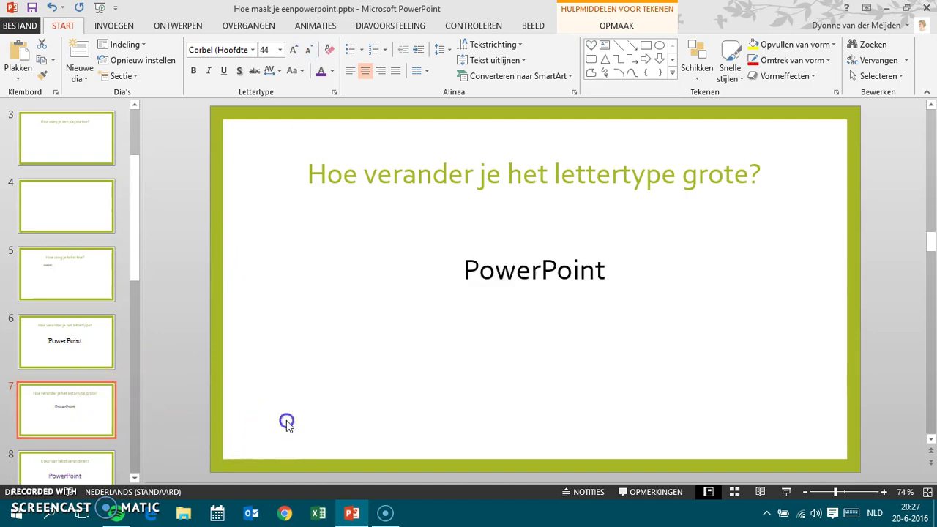
pyautogui.scroll(-1, 287, 420)
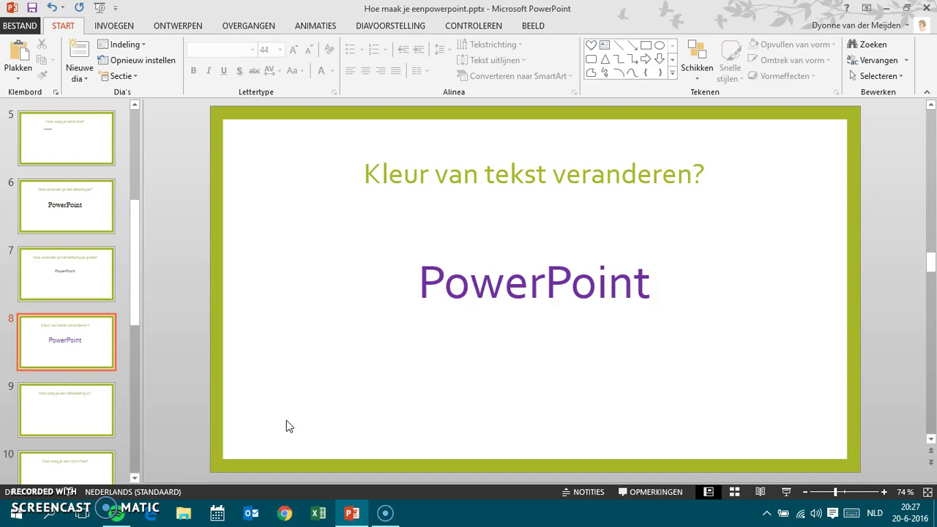
# - Make slide 8's word PowerPoint light blue from Standaardkleuren, then scroll to slide 9
pyautogui.click(648, 288)
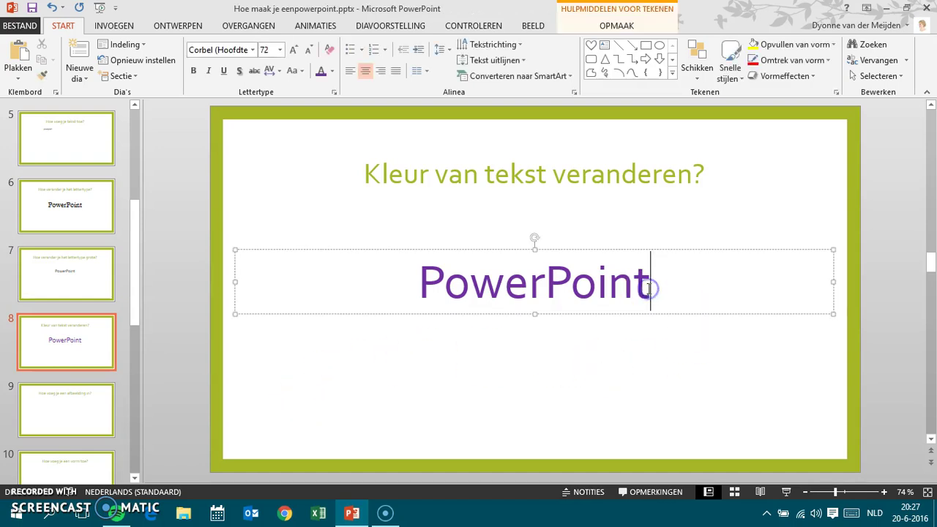
pyautogui.doubleClick(578, 289)
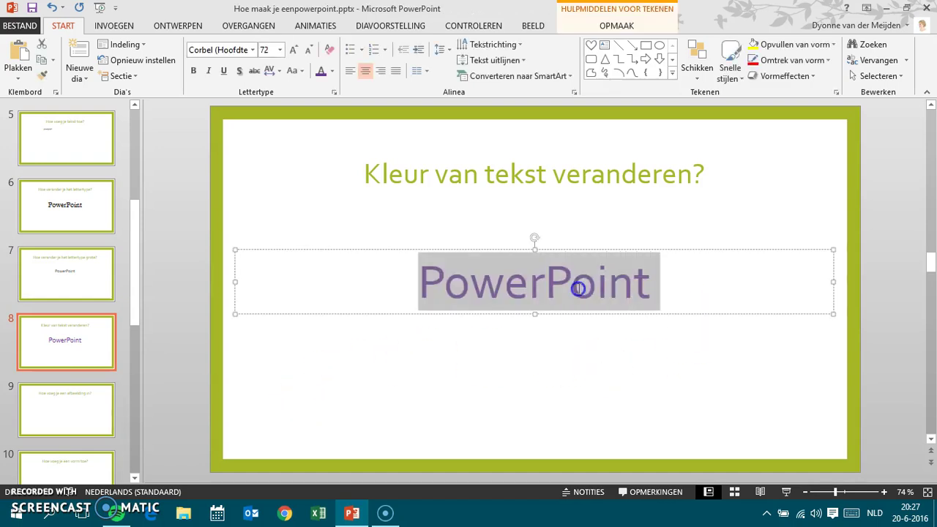
pyautogui.click(331, 73)
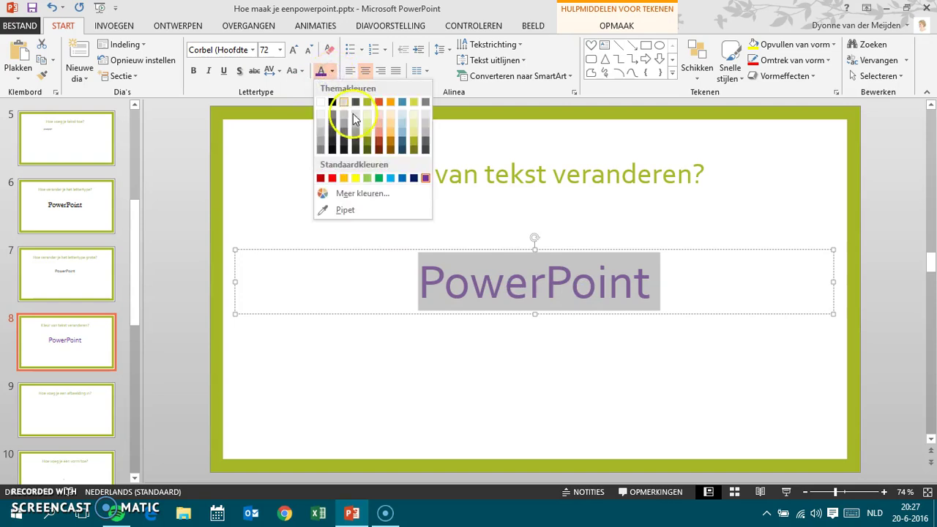
pyautogui.click(391, 178)
pyautogui.click(371, 341)
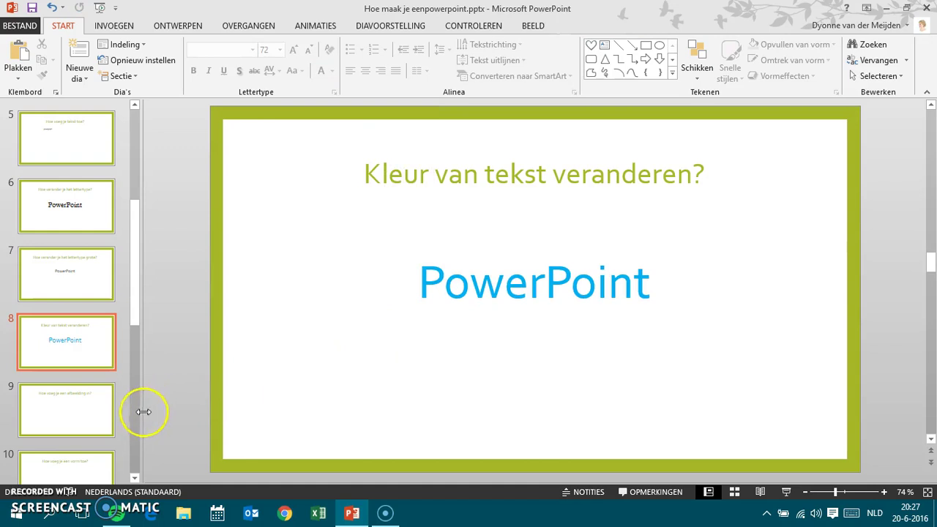
pyautogui.scroll(-1, 298, 399)
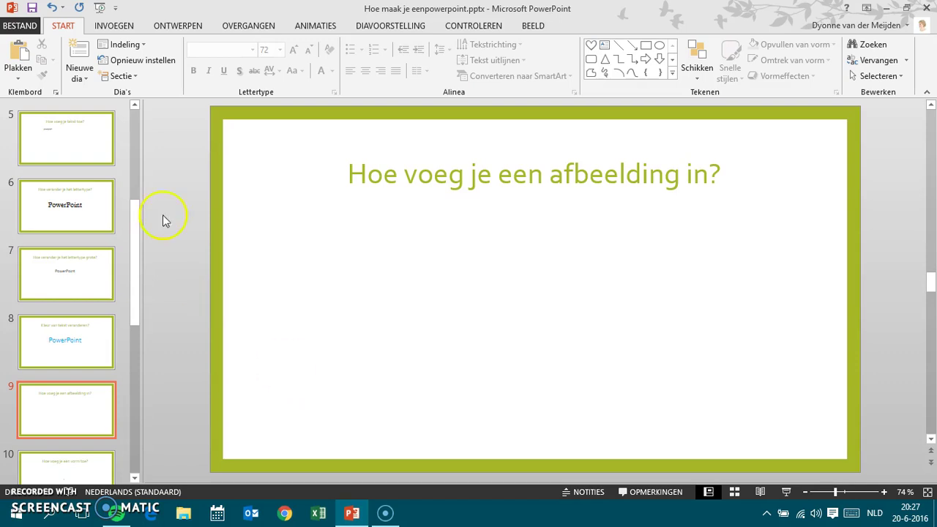
# - Insert the paw picture download.png onto slide 9
pyautogui.click(108, 18)
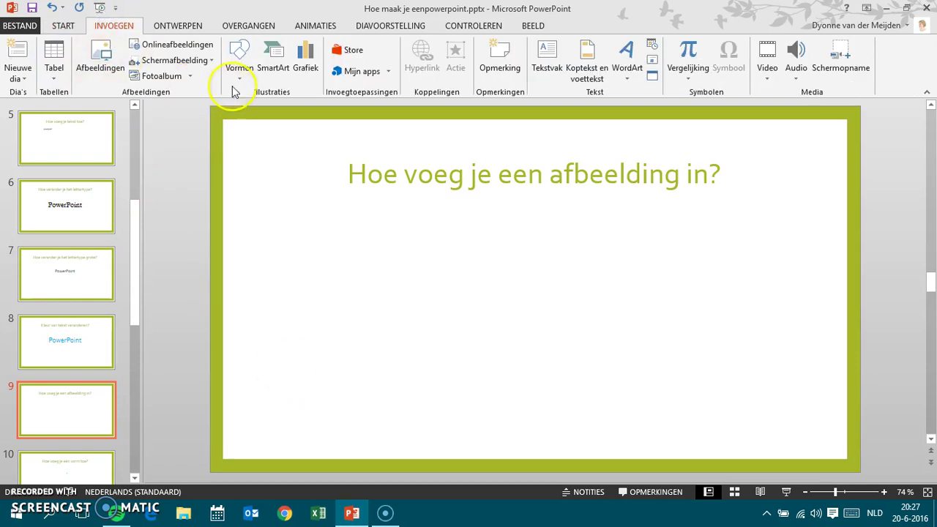
pyautogui.click(104, 78)
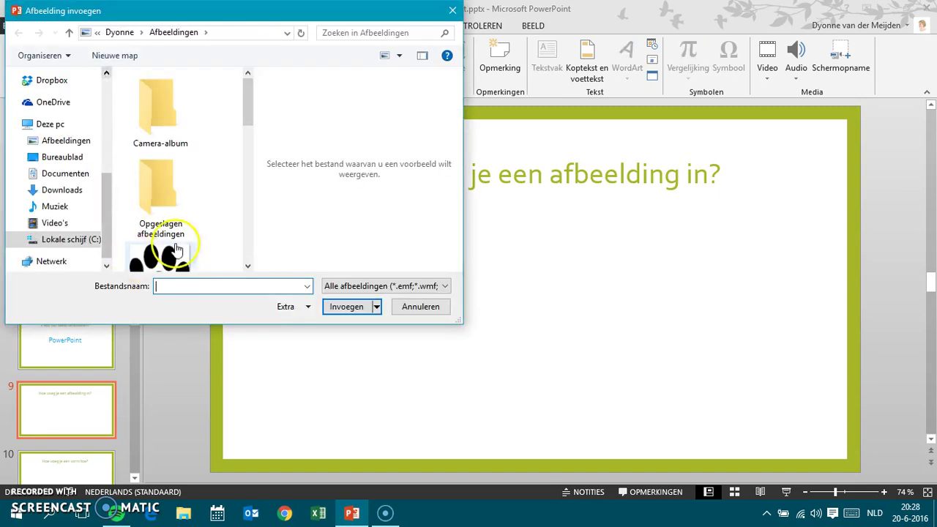
pyautogui.scroll(-1, 168, 205)
pyautogui.doubleClick(175, 227)
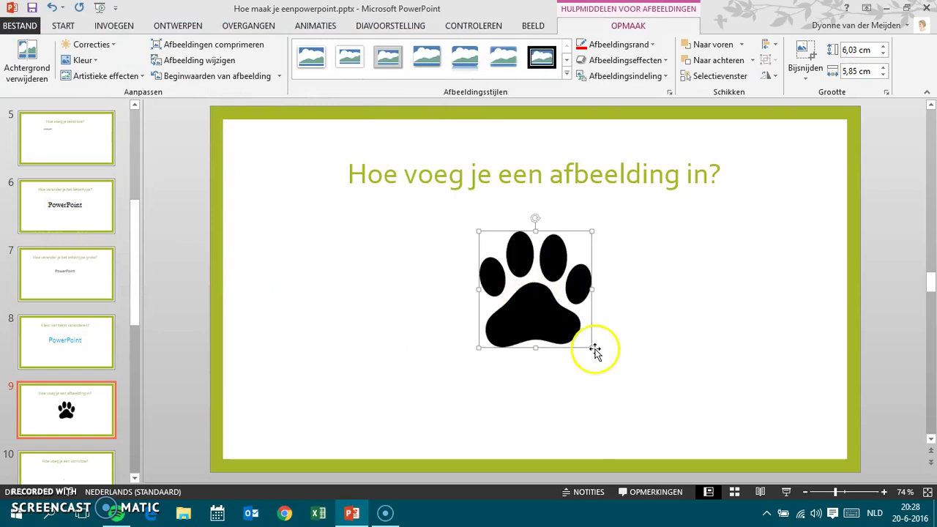
# - Enlarge the paw picture and place it under the title, then scroll to slide 10
pyautogui.moveTo(595, 350); pyautogui.dragTo(670, 404)
pyautogui.moveTo(600, 369); pyautogui.dragTo(535, 349)
pyautogui.click(335, 345)
pyautogui.scroll(-1, 339, 350)
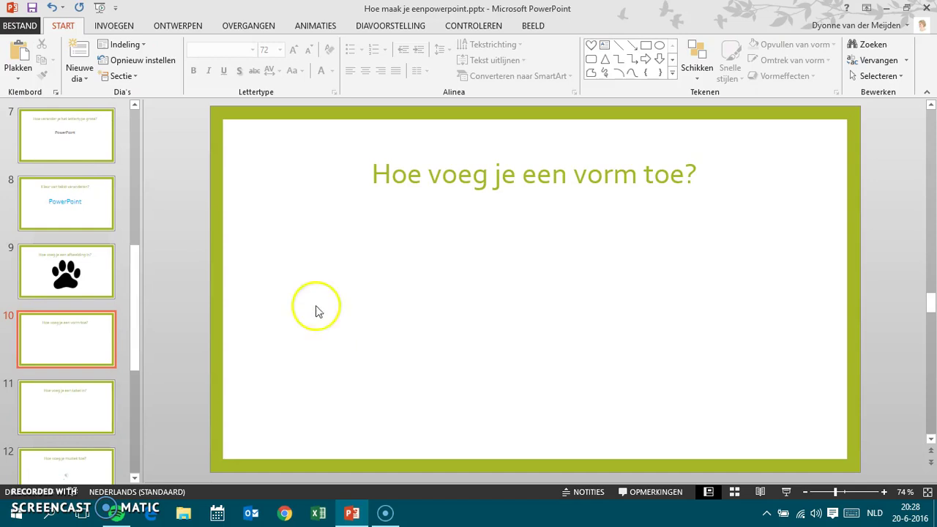
# - Draw a large heart shape below the slide 10 title
pyautogui.click(110, 26)
pyautogui.click(239, 64)
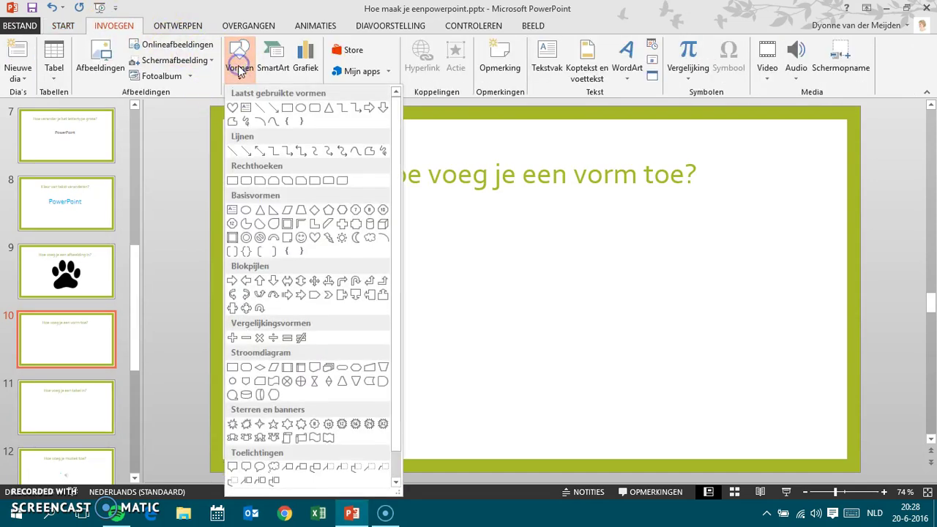
pyautogui.click(314, 237)
pyautogui.moveTo(425, 226); pyautogui.dragTo(651, 410)
pyautogui.click(533, 365)
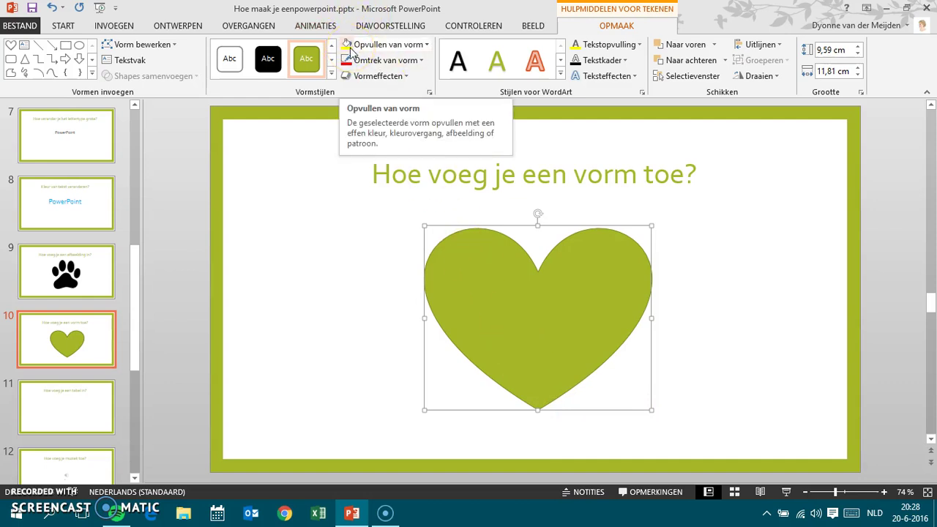
# - Give the heart a bright yellow fill and a red outline, then scroll to slide 11
pyautogui.click(349, 45)
pyautogui.click(370, 44)
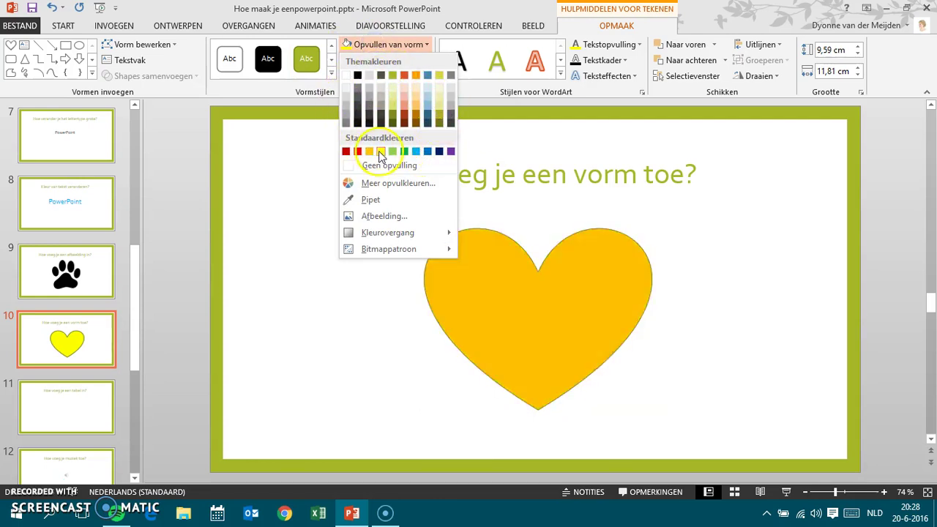
pyautogui.click(381, 152)
pyautogui.click(364, 62)
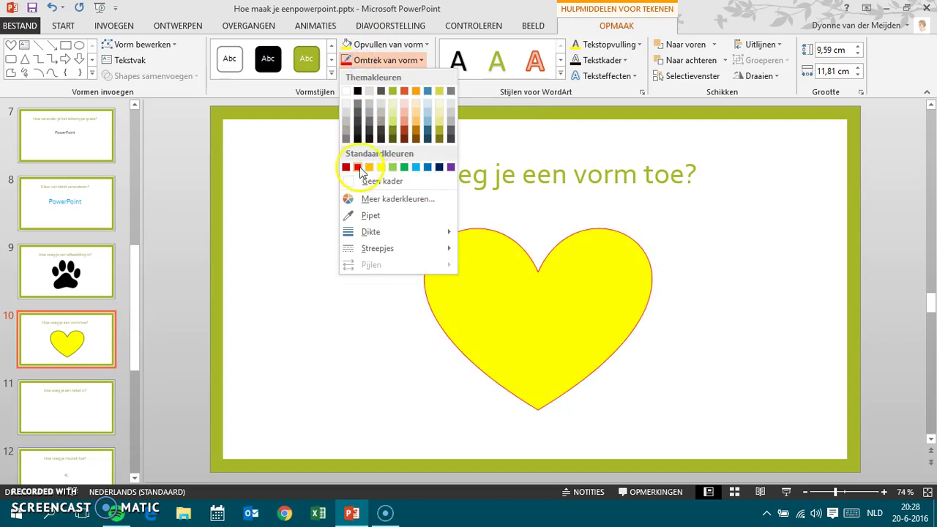
pyautogui.click(358, 168)
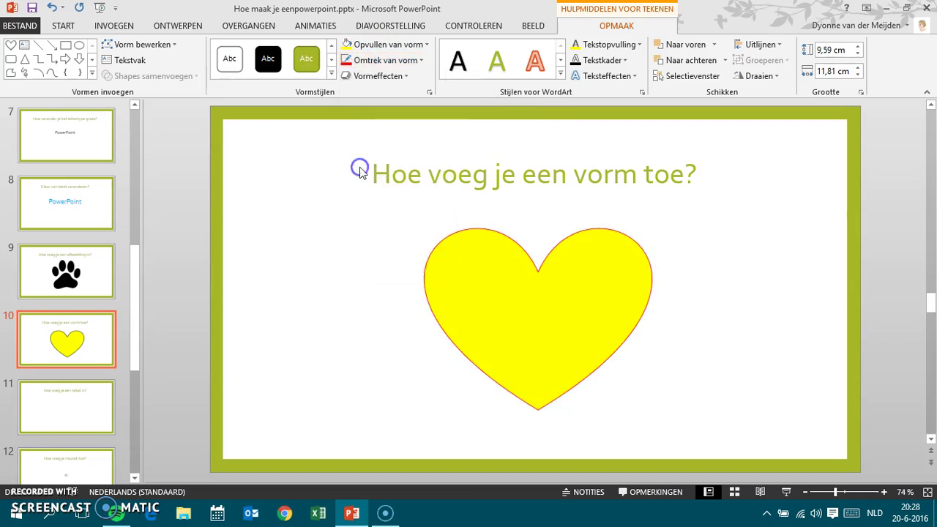
pyautogui.click(297, 264)
pyautogui.scroll(-1, 297, 264)
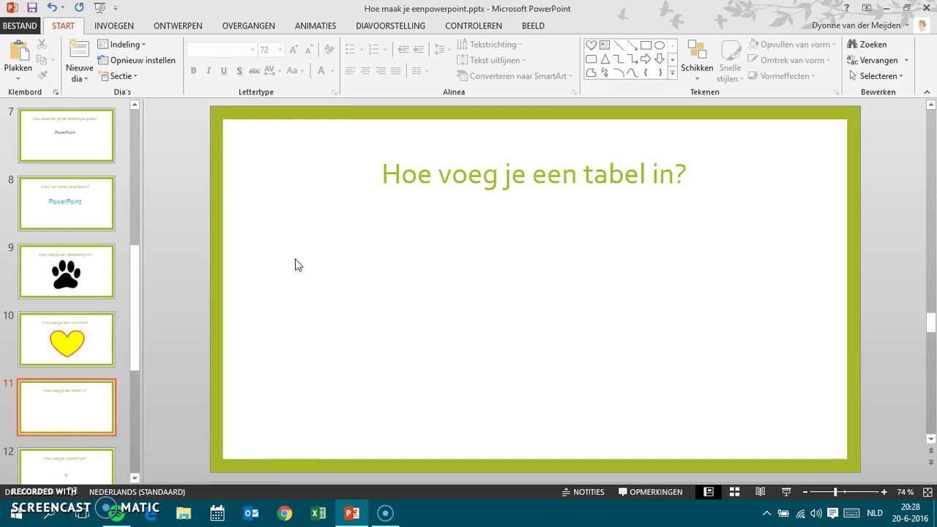
# - Insert a five-column table on slide 11 below the title, then scroll to slide 12
pyautogui.click(112, 28)
pyautogui.click(53, 68)
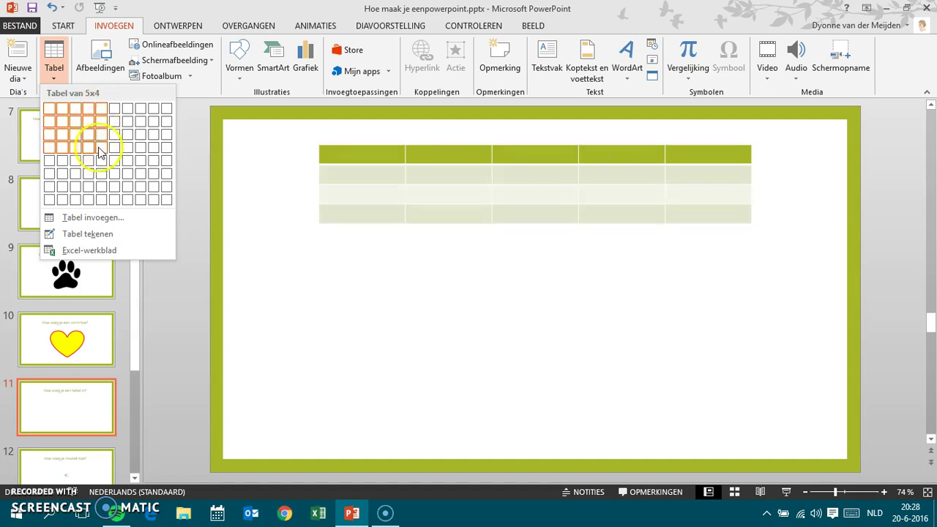
pyautogui.click(101, 162)
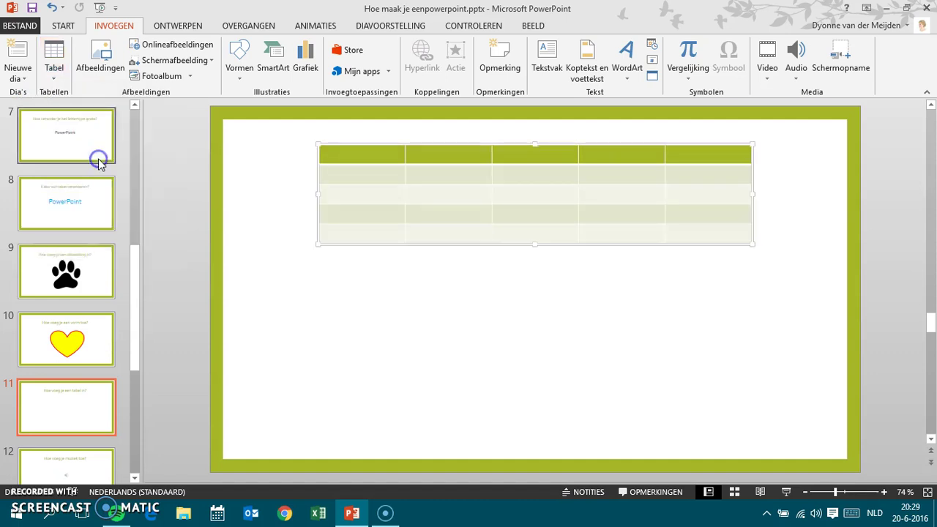
pyautogui.moveTo(352, 145)
pyautogui.mouseDown()
pyautogui.moveTo(360, 226)
pyautogui.moveTo(345, 217)
pyautogui.mouseUp()
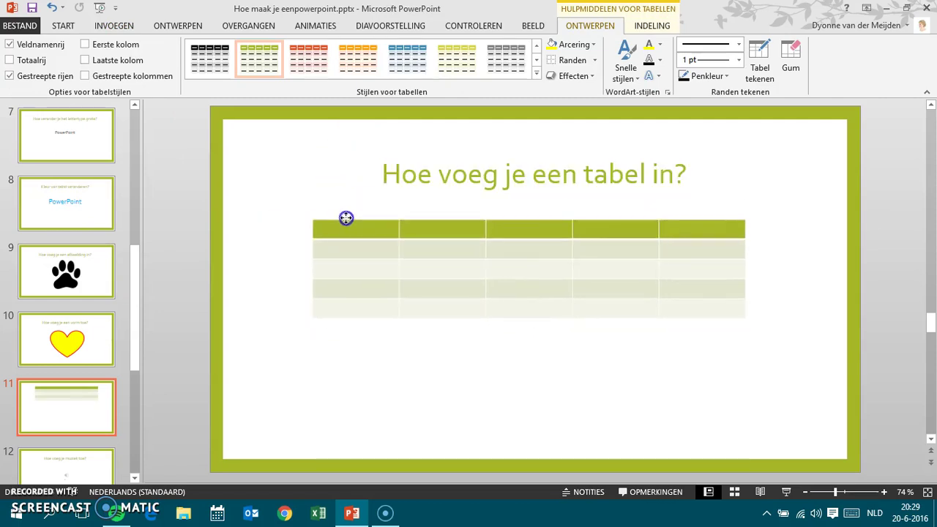
pyautogui.click(327, 403)
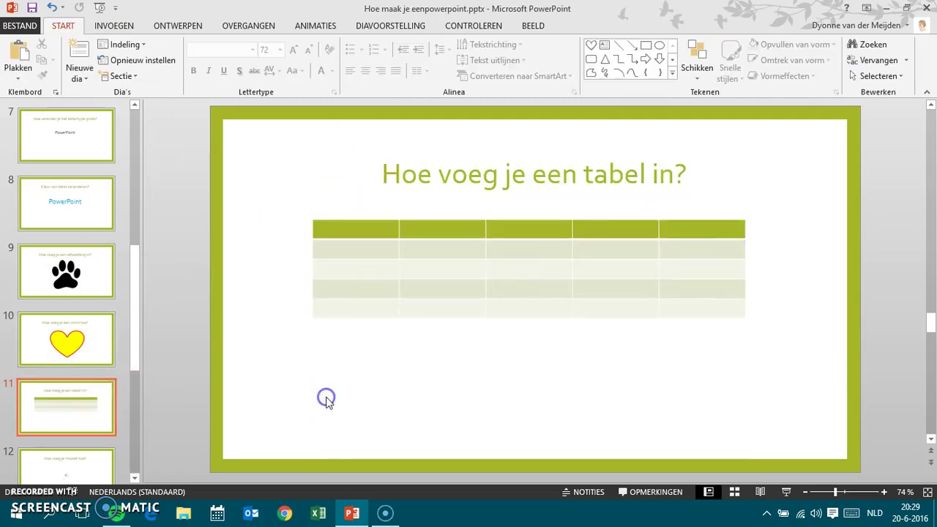
pyautogui.scroll(-1, 327, 403)
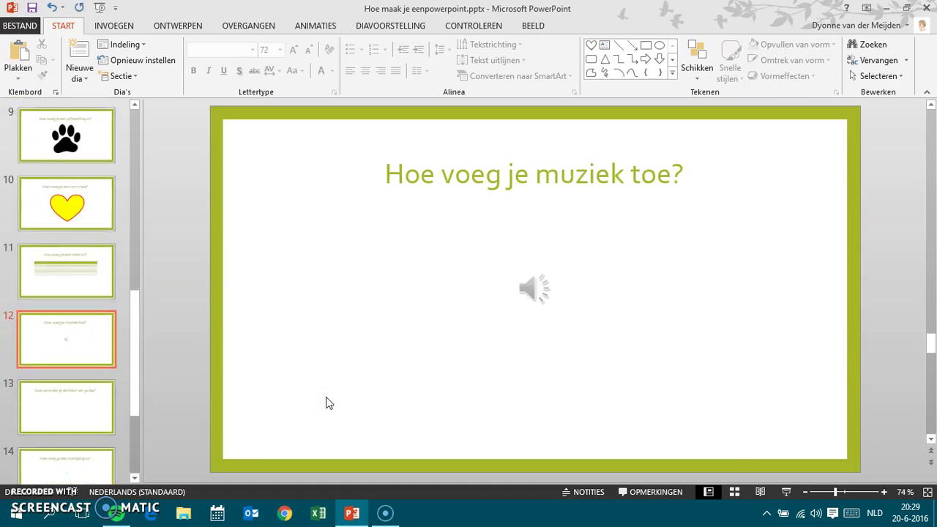
# - Drag the slide 12 audio icon a little lower on the slide
pyautogui.click(540, 286)
pyautogui.moveTo(541, 286); pyautogui.dragTo(533, 314)
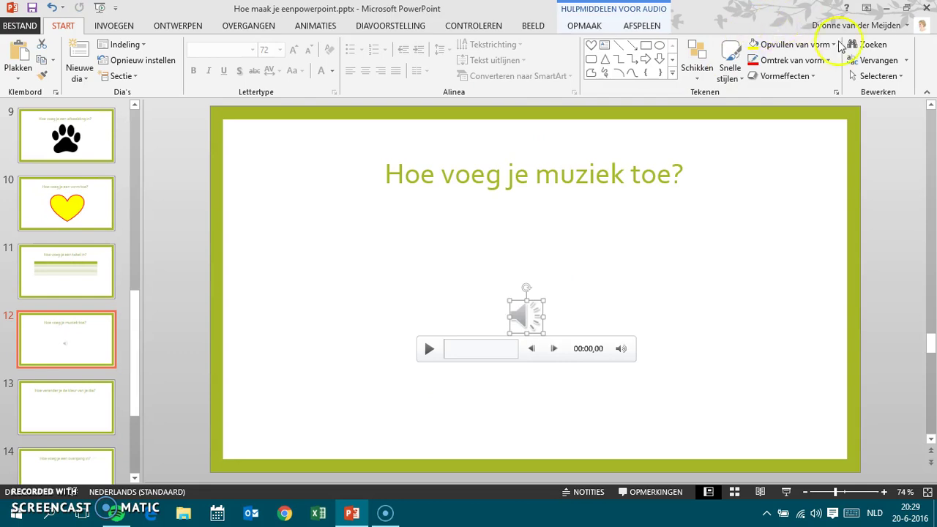
pyautogui.click(585, 24)
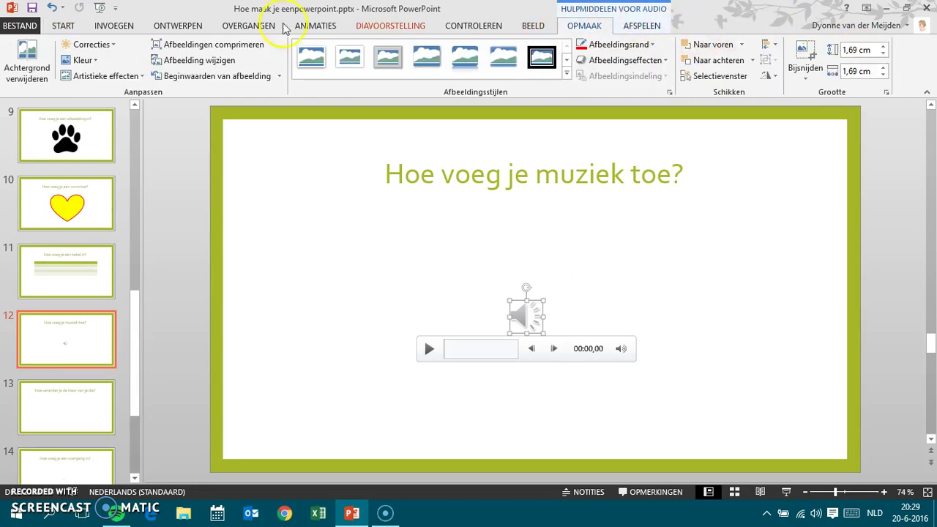
# - Choose to insert audio from the computer via the Audio dropdown
pyautogui.click(106, 27)
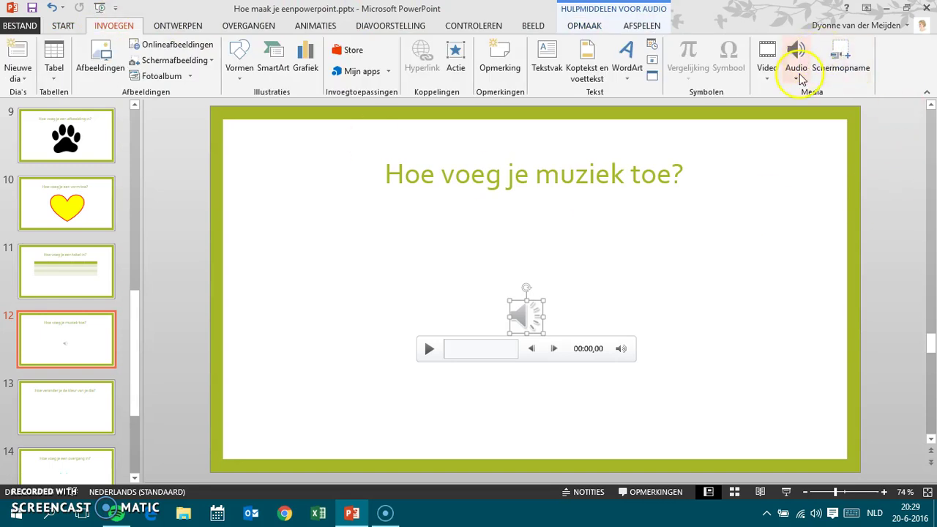
pyautogui.click(801, 78)
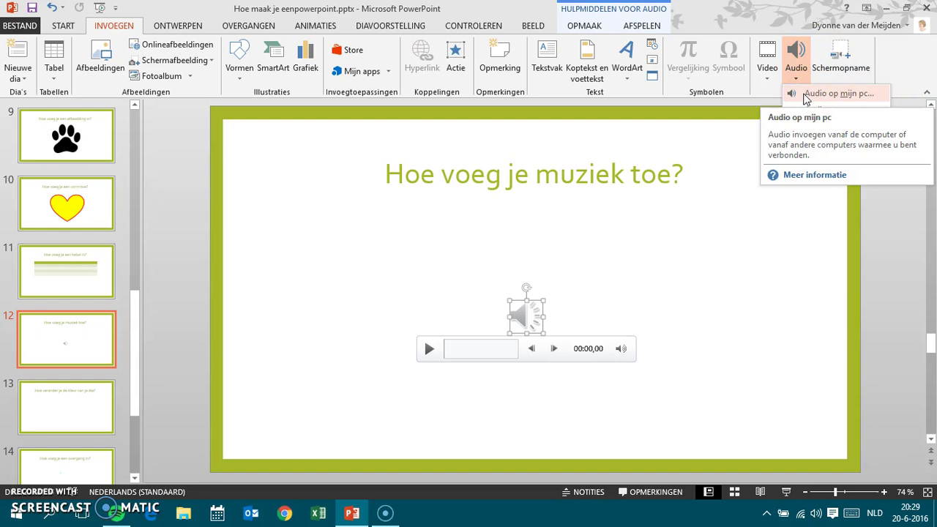
pyautogui.click(806, 95)
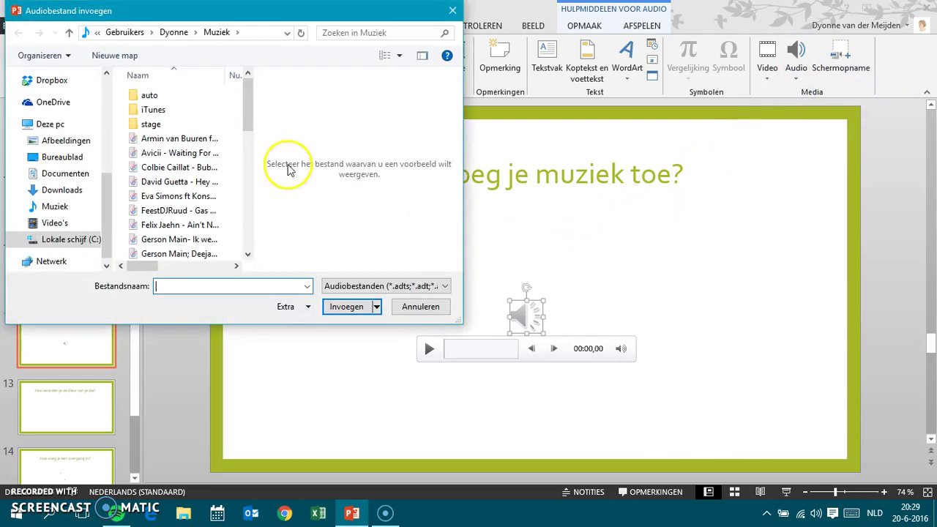
# - Insert the first song from the Music folder onto slide 12
pyautogui.scroll(-2, 150, 220)
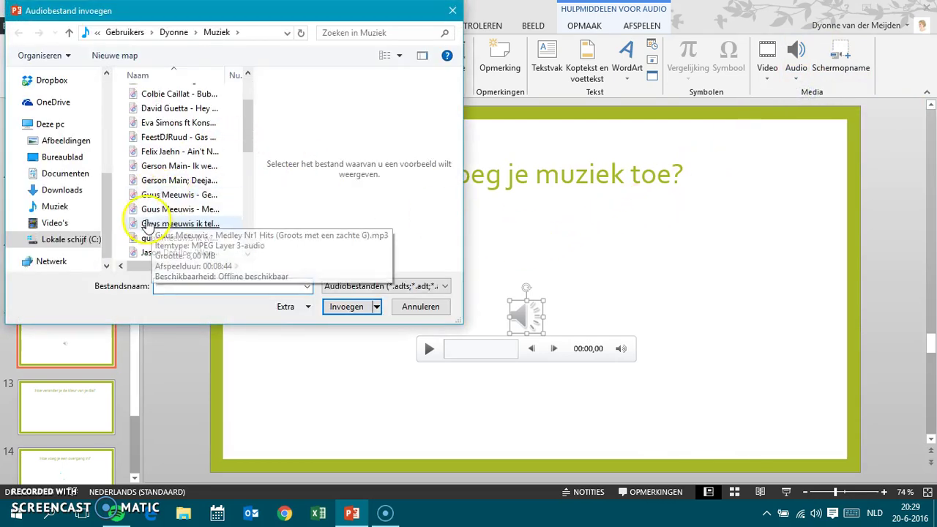
pyautogui.scroll(2, 157, 152)
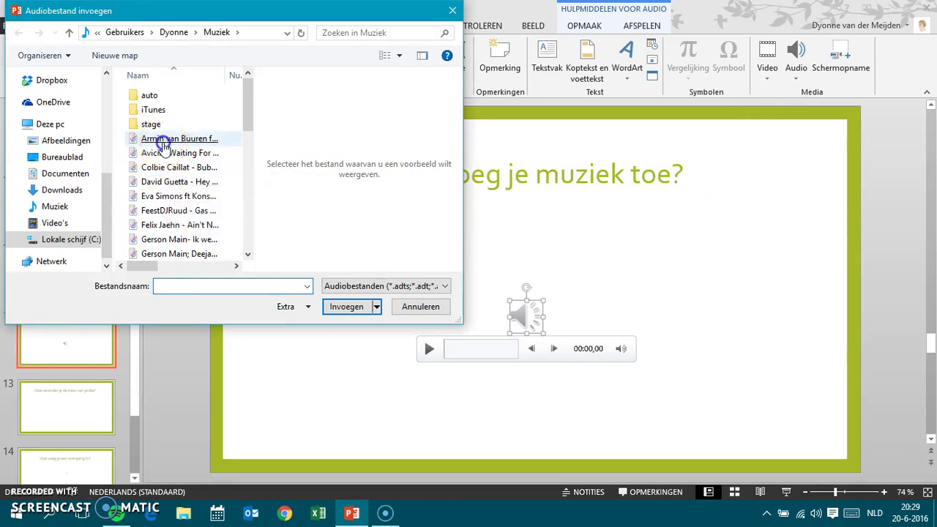
pyautogui.doubleClick(162, 144)
# - Play the inserted song briefly, then move on to slide 13
pyautogui.click(434, 323)
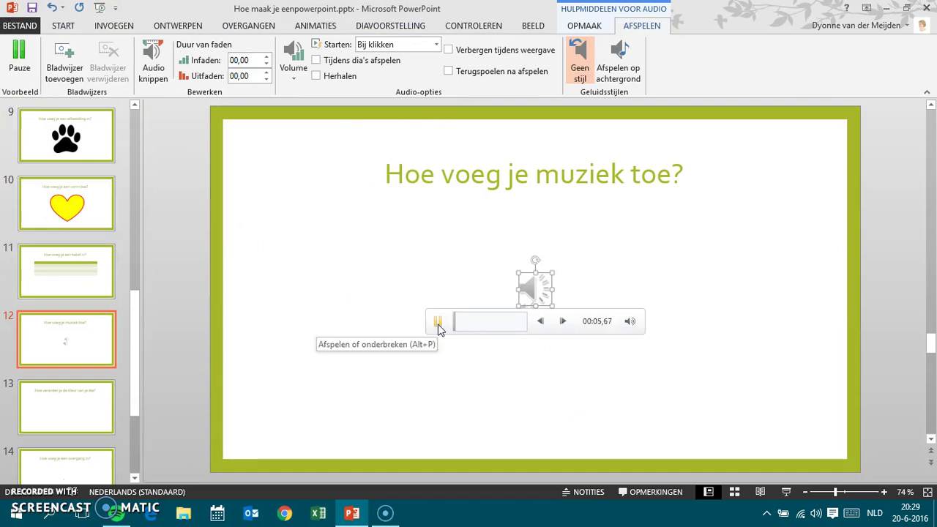
pyautogui.click(382, 377)
pyautogui.scroll(-1, 383, 376)
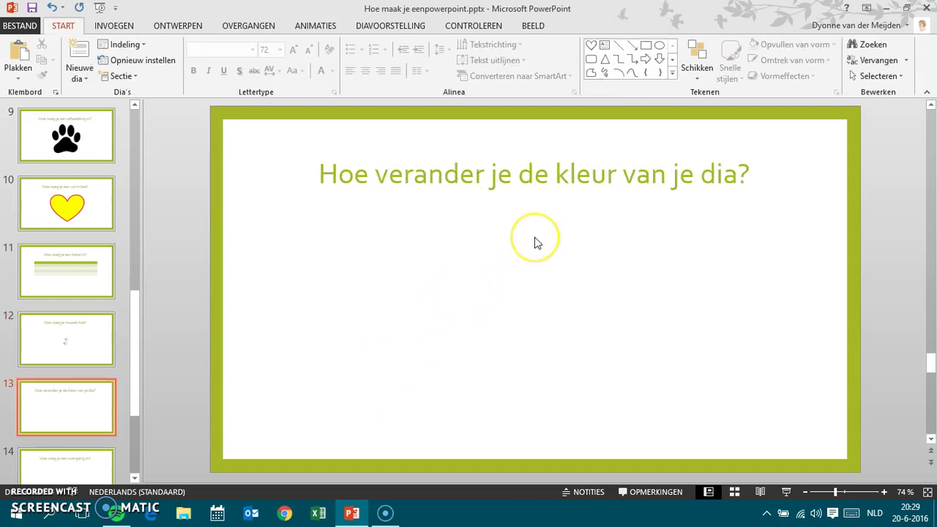
# - Open the Format Background pane for slide 13 from the Design options
pyautogui.click(188, 26)
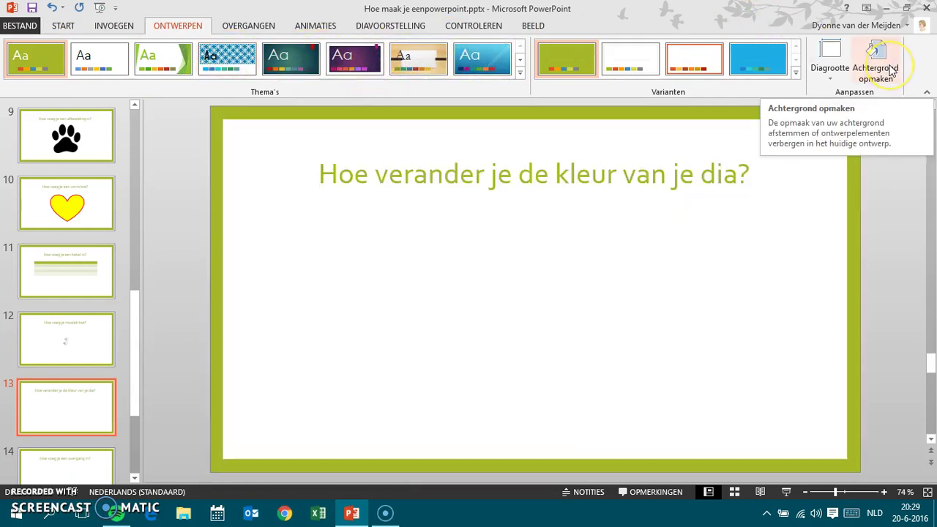
pyautogui.click(890, 70)
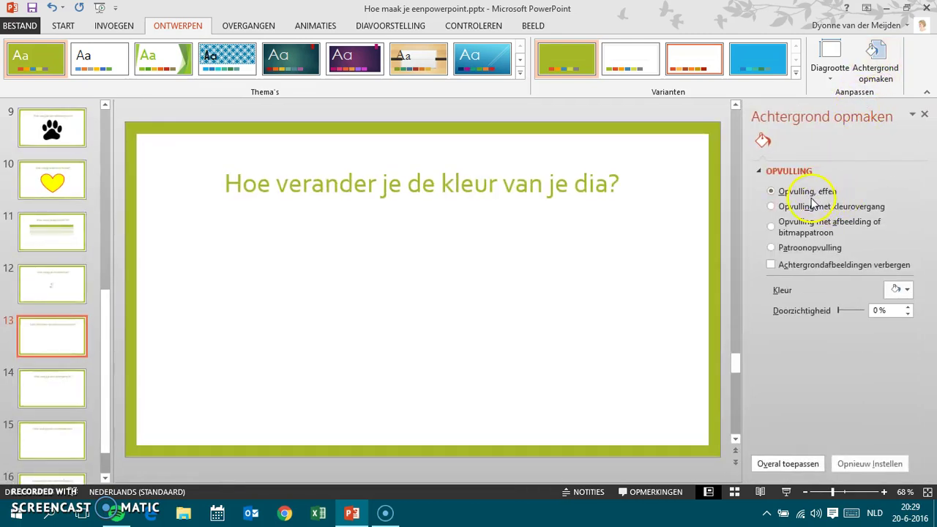
# - Try an orange solid background, then switch slide 13 to a gradient fill
pyautogui.click(902, 290)
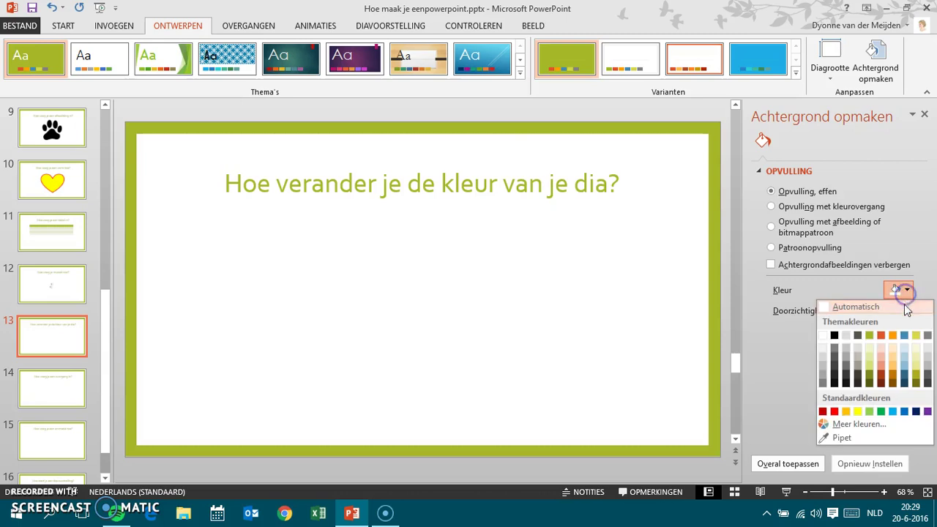
pyautogui.click(892, 337)
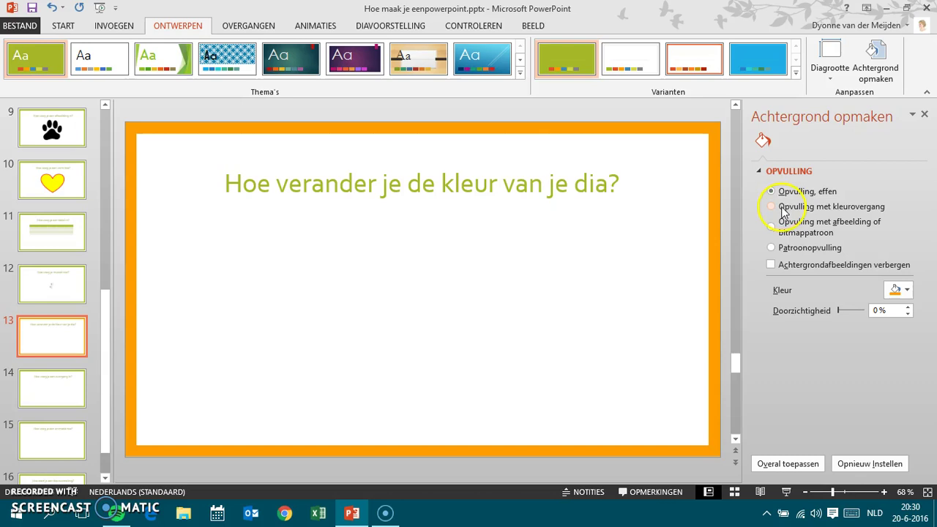
pyautogui.click(781, 207)
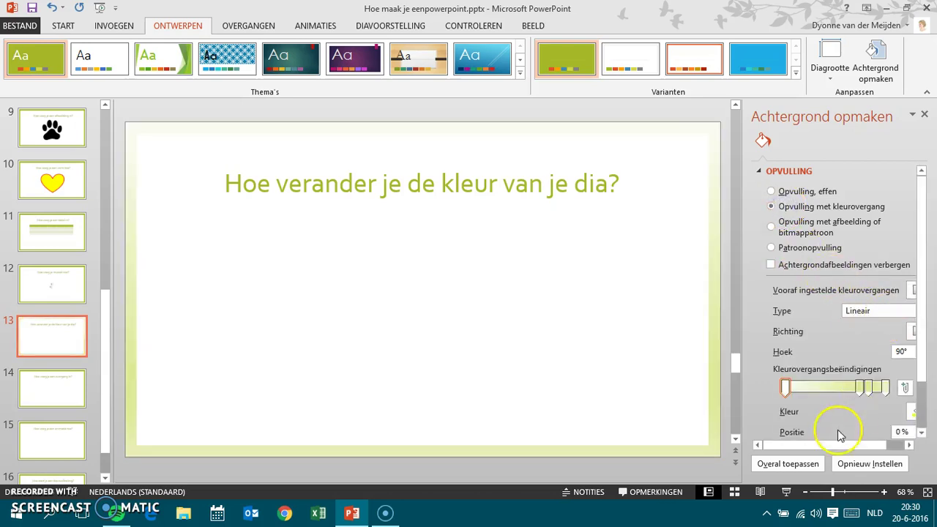
pyautogui.moveTo(801, 445); pyautogui.dragTo(823, 444)
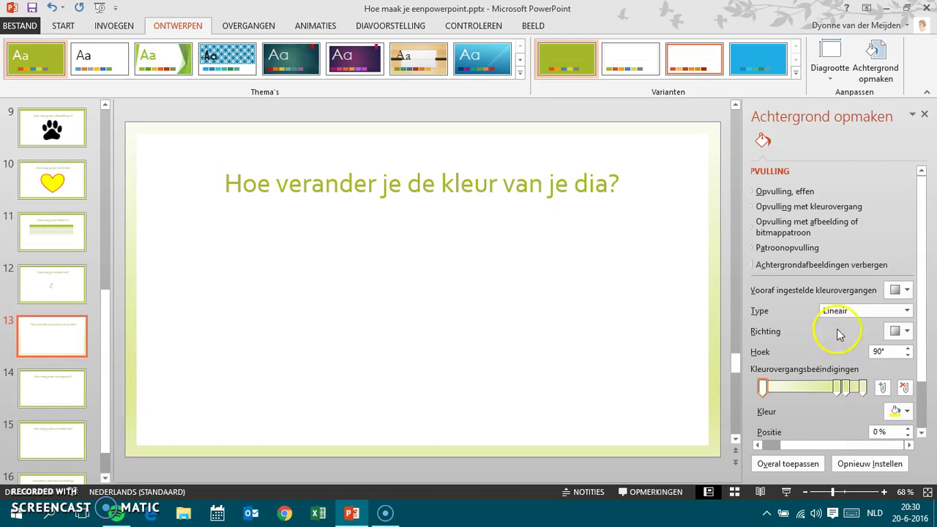
# - Apply a blue radial preset gradient, make the first stop purple and move the middle stop to 66%
pyautogui.click(901, 290)
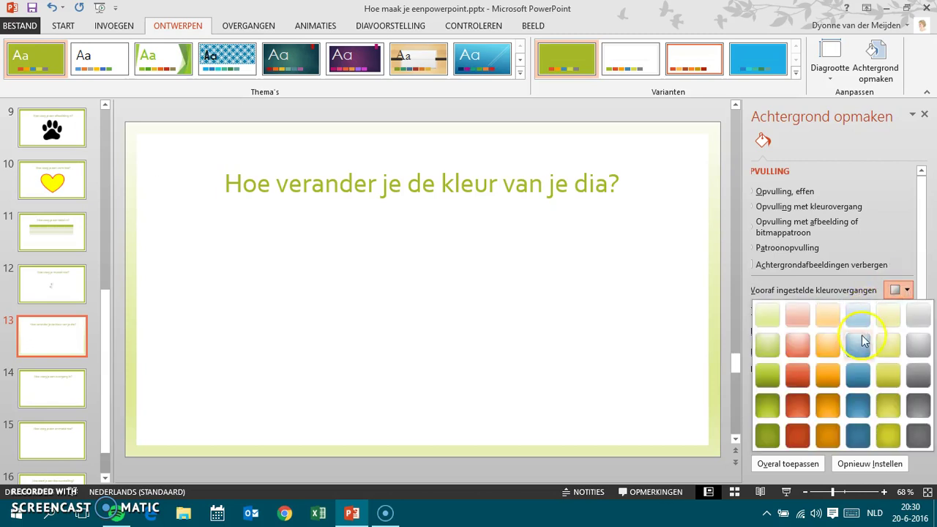
pyautogui.click(862, 341)
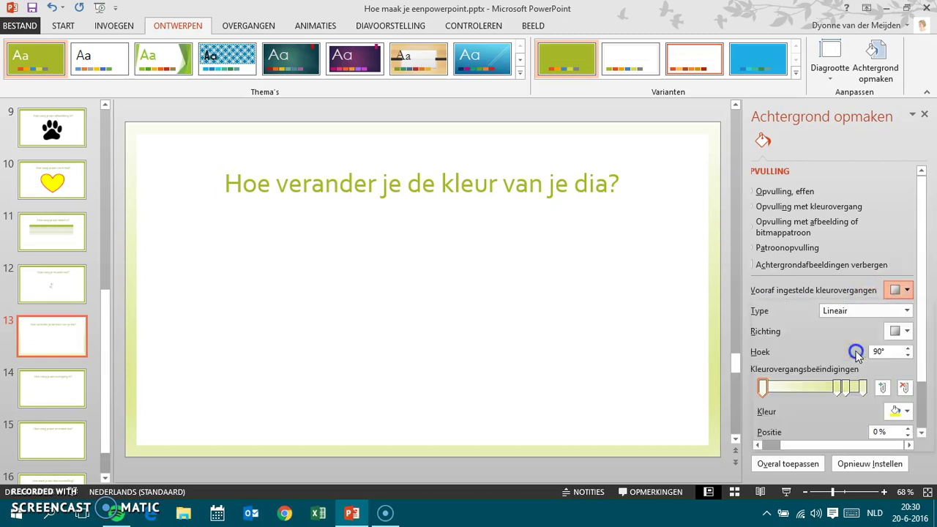
pyautogui.click(901, 412)
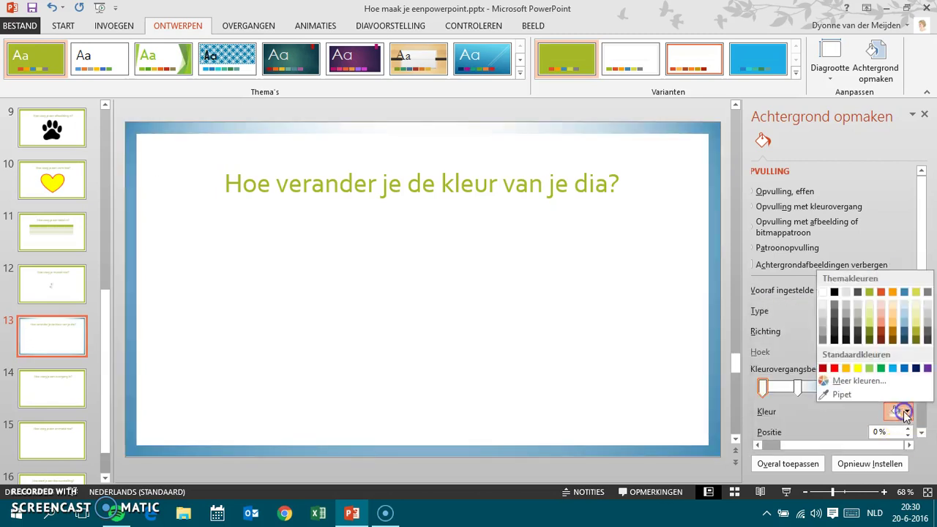
pyautogui.click(928, 368)
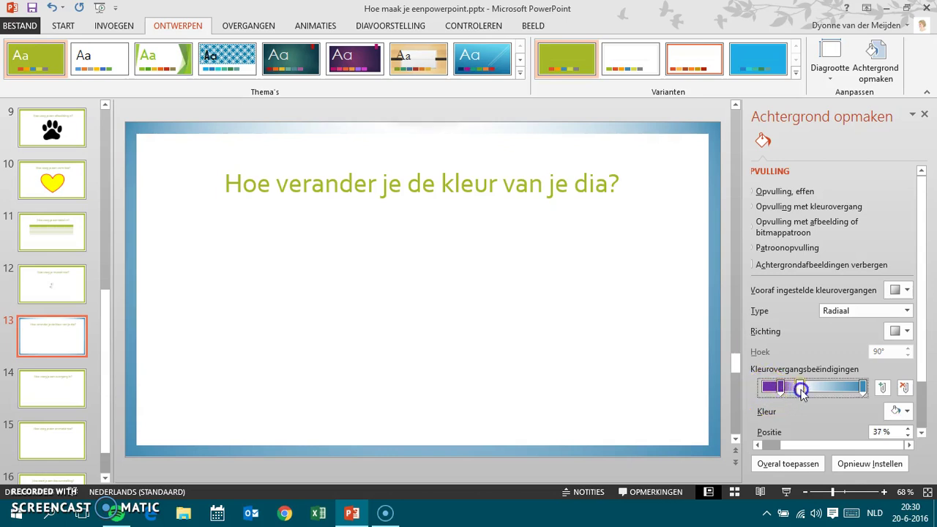
pyautogui.moveTo(801, 390); pyautogui.dragTo(826, 391)
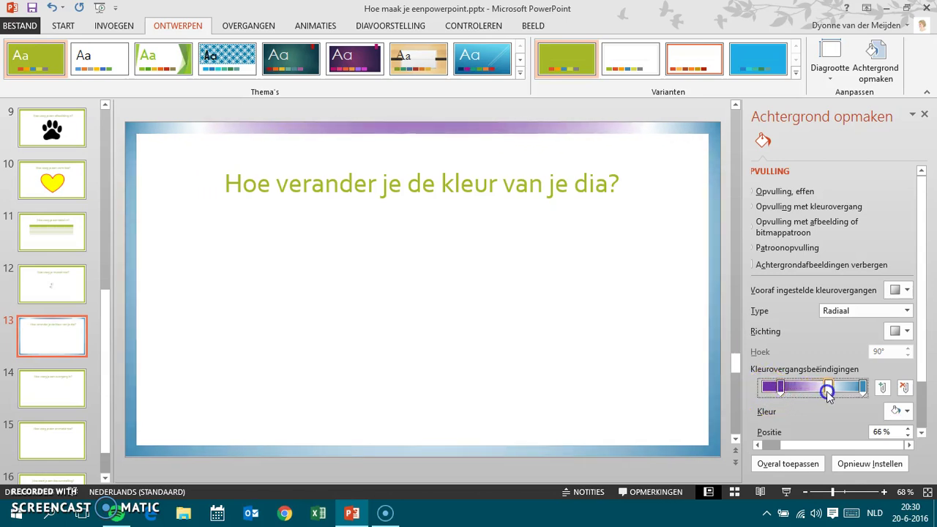
# - Reset the background to its original solid green and close the background pane
pyautogui.click(858, 464)
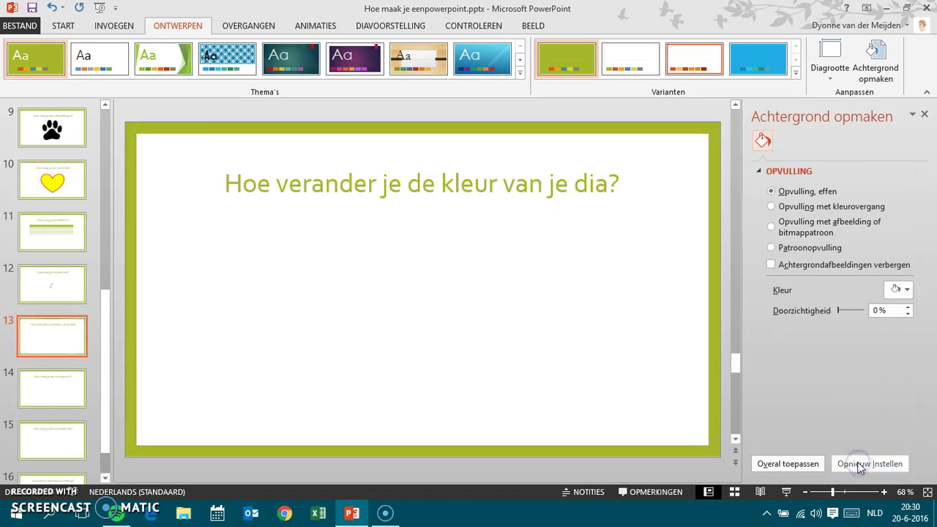
pyautogui.click(927, 117)
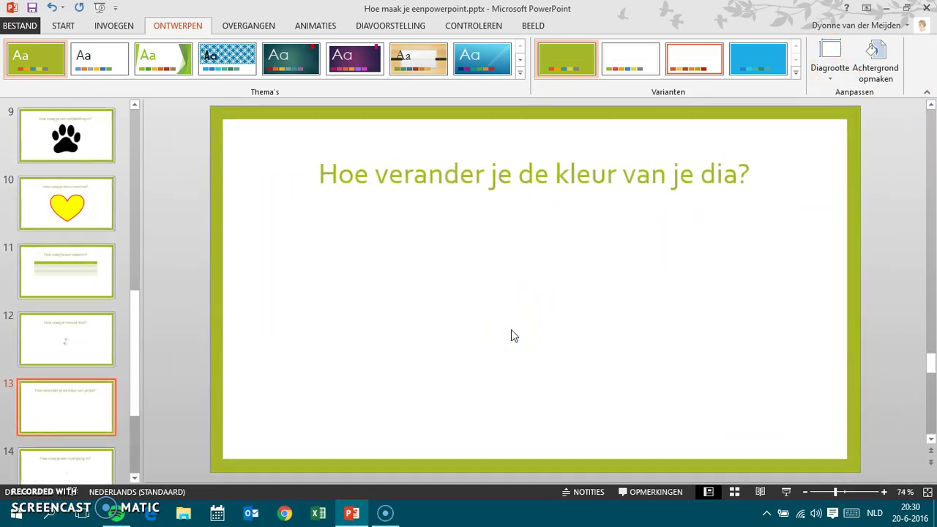
pyautogui.scroll(-1, 513, 336)
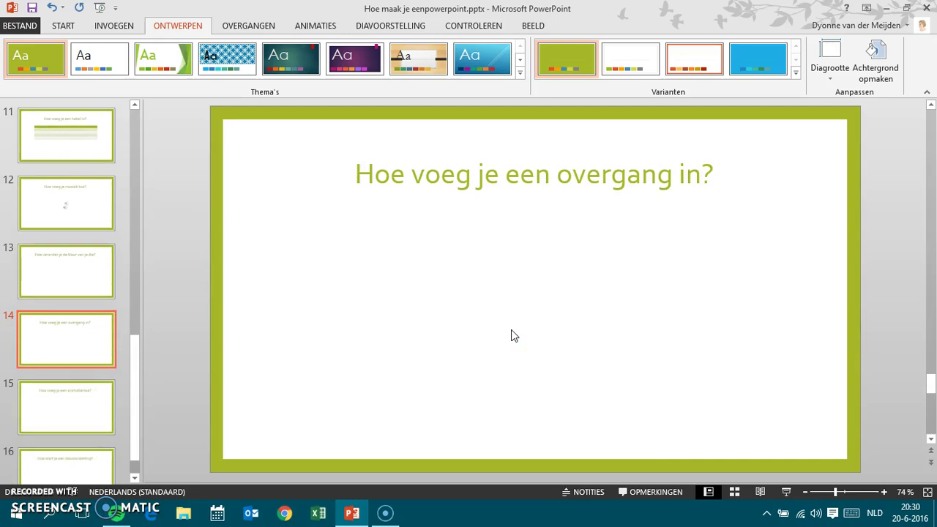
# - Give slide 14 the Oplossen dissolve transition (01,20 duration), then scroll to slide 15
pyautogui.click(102, 344)
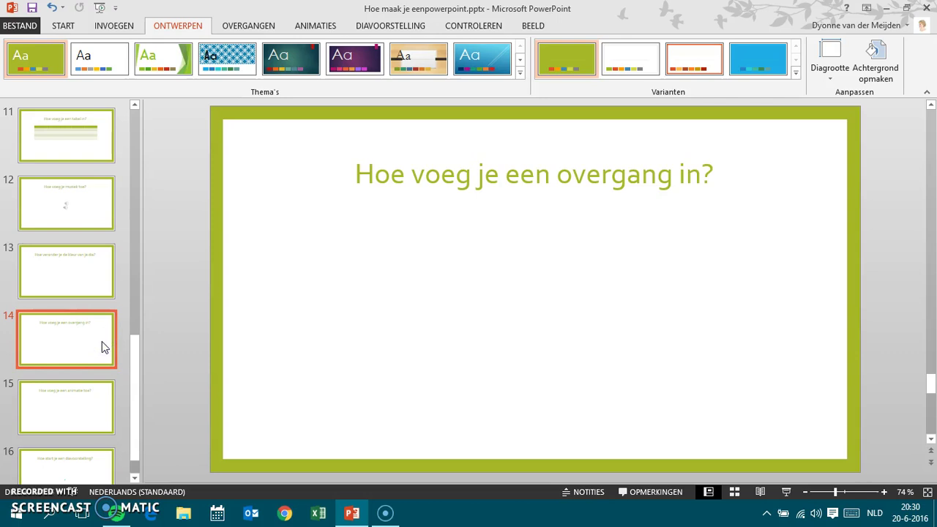
pyautogui.click(235, 28)
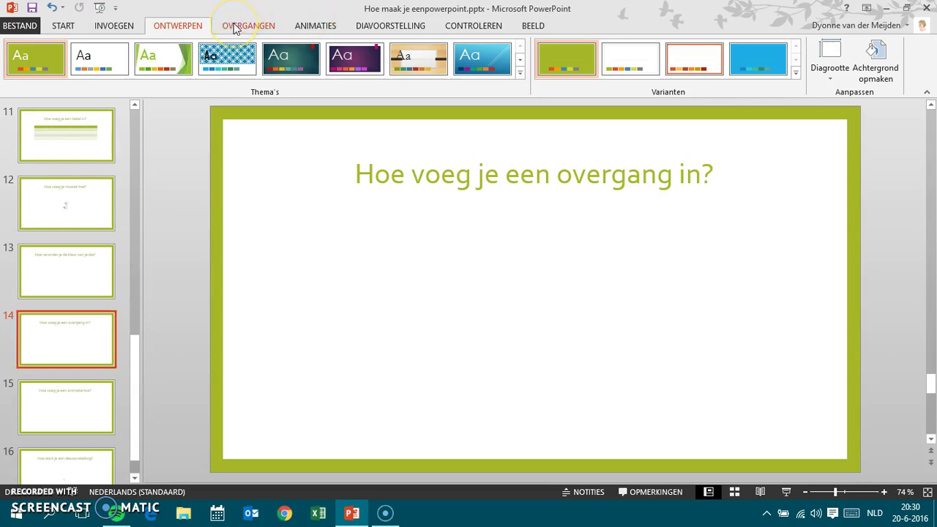
pyautogui.click(235, 28)
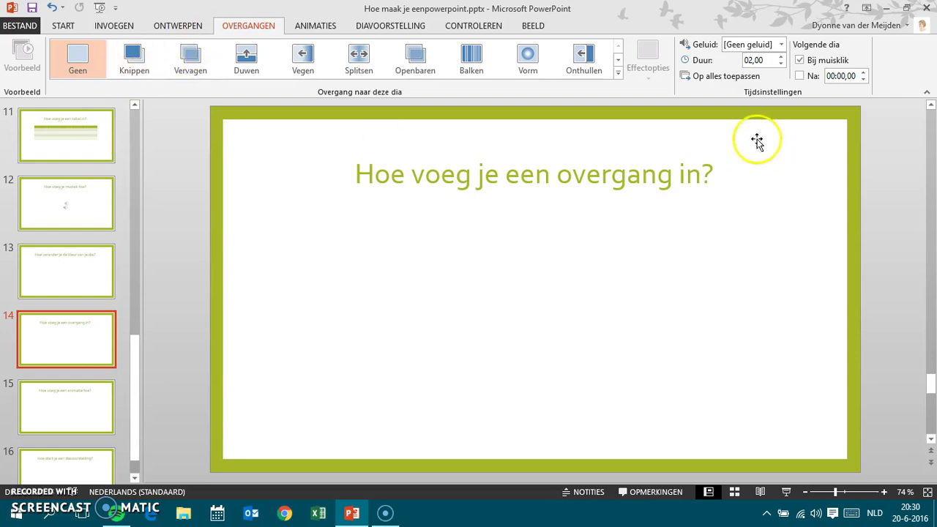
pyautogui.click(618, 76)
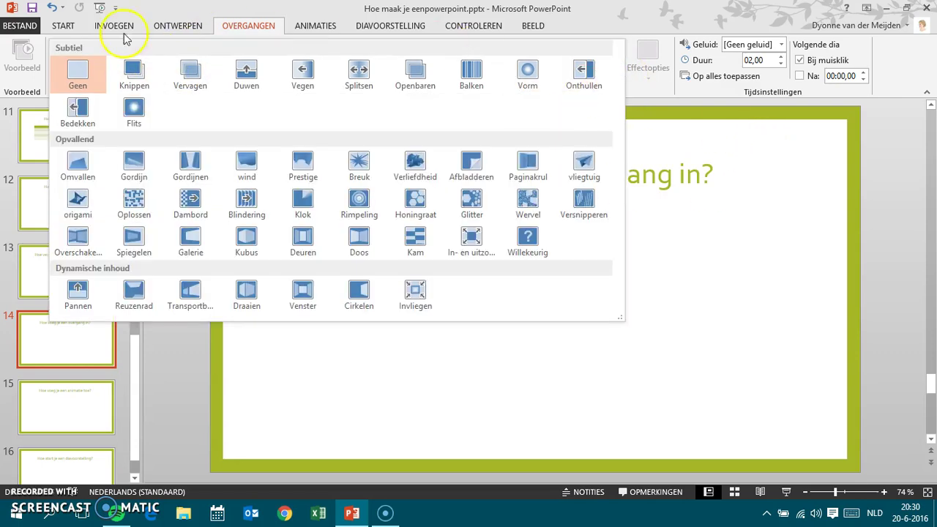
pyautogui.click(133, 203)
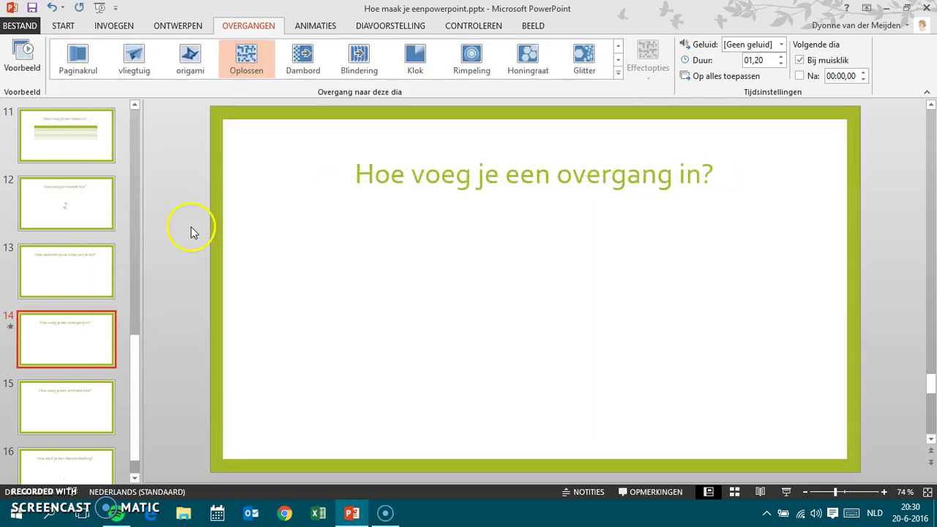
pyautogui.click(312, 364)
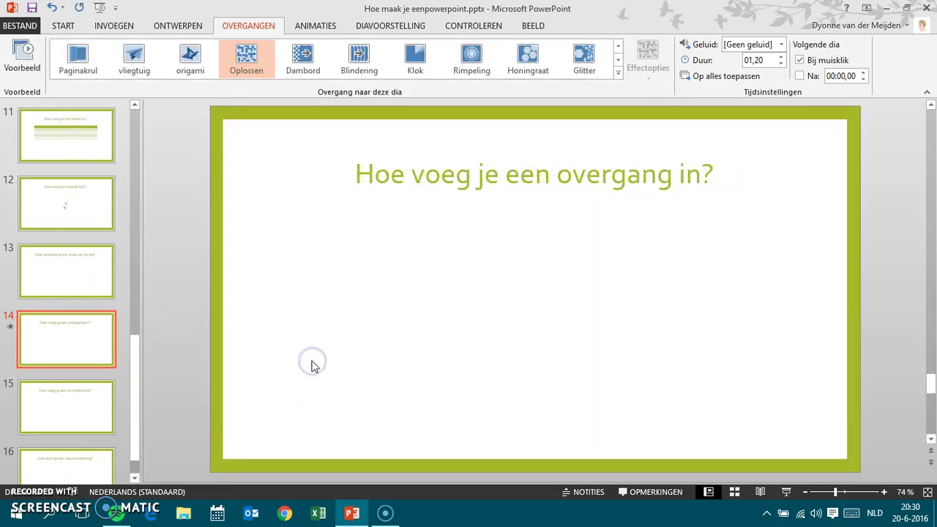
pyautogui.scroll(-1, 311, 366)
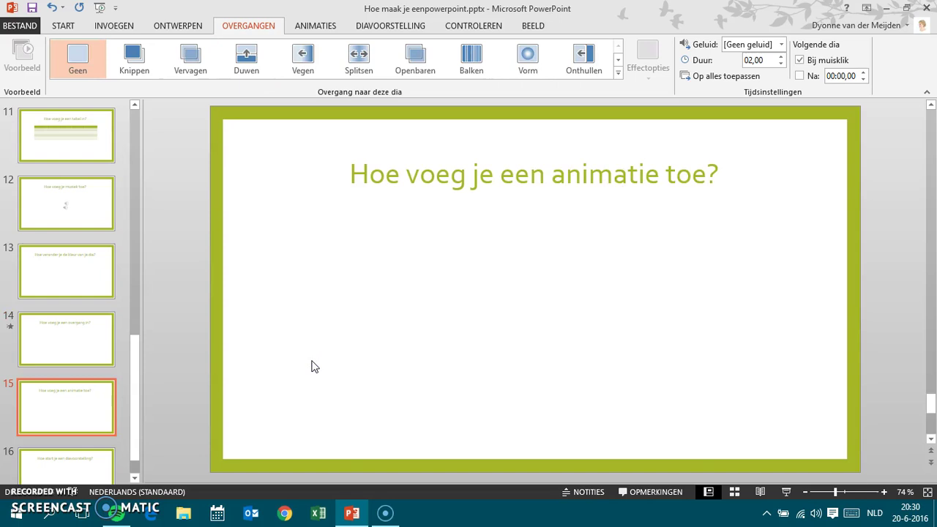
# - Draw a green rectangle shape below the title of slide 15
pyautogui.click(114, 28)
pyautogui.click(238, 58)
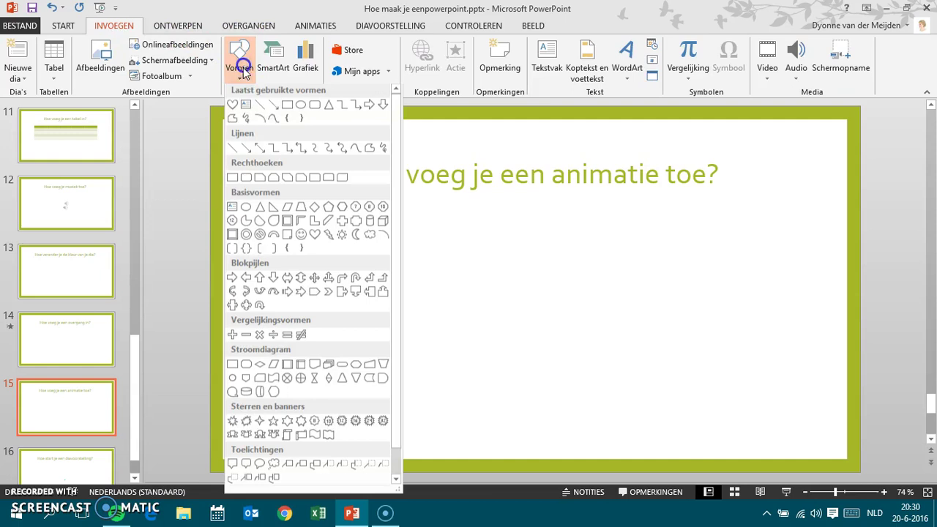
pyautogui.click(287, 108)
pyautogui.moveTo(434, 253)
pyautogui.mouseDown()
pyautogui.moveTo(576, 353)
pyautogui.moveTo(654, 386)
pyautogui.mouseUp()
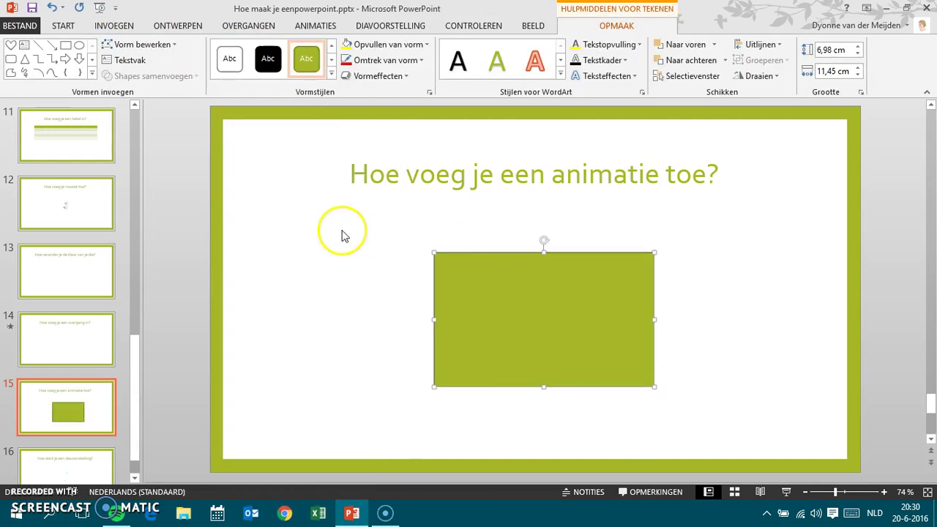
pyautogui.click(306, 26)
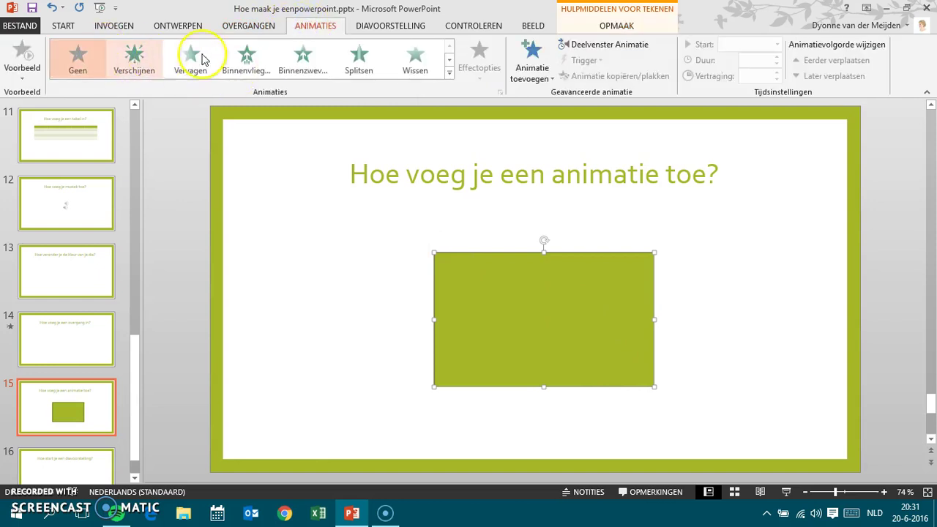
# - Give the rectangle the Binnenvliegen entrance animation, then move to slide 16
pyautogui.click(449, 71)
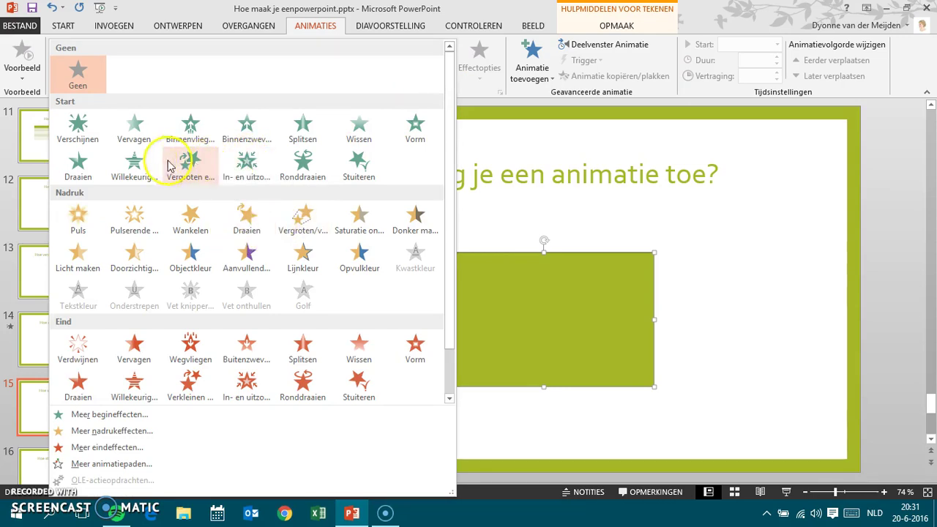
pyautogui.click(189, 128)
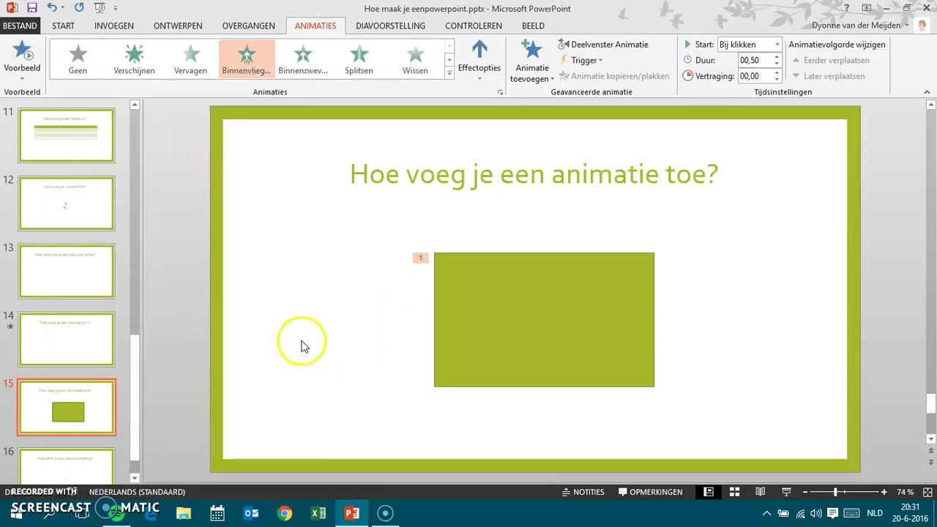
pyautogui.click(132, 389)
pyautogui.moveTo(133, 388); pyautogui.dragTo(132, 408)
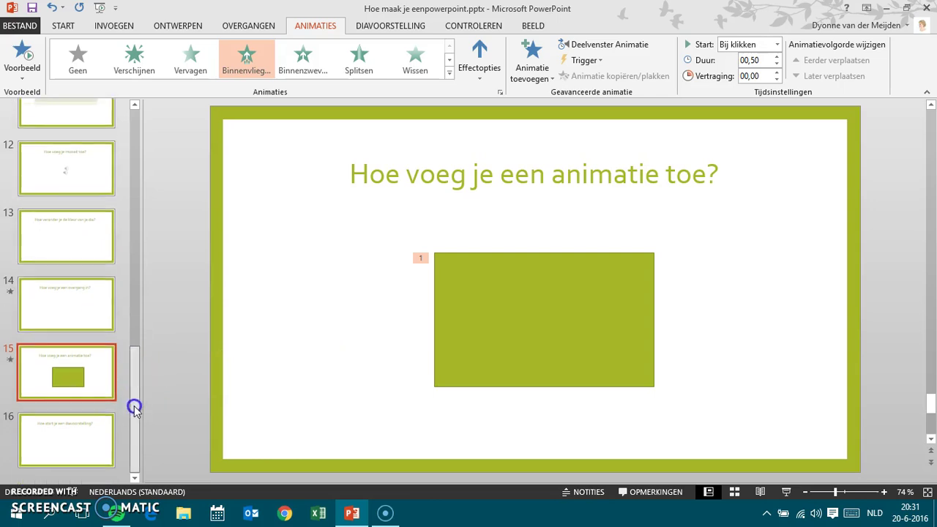
pyautogui.click(319, 430)
# - Start the slideshow from the current slide 16 with Vanaf huidige dia
pyautogui.scroll(-1, 319, 430)
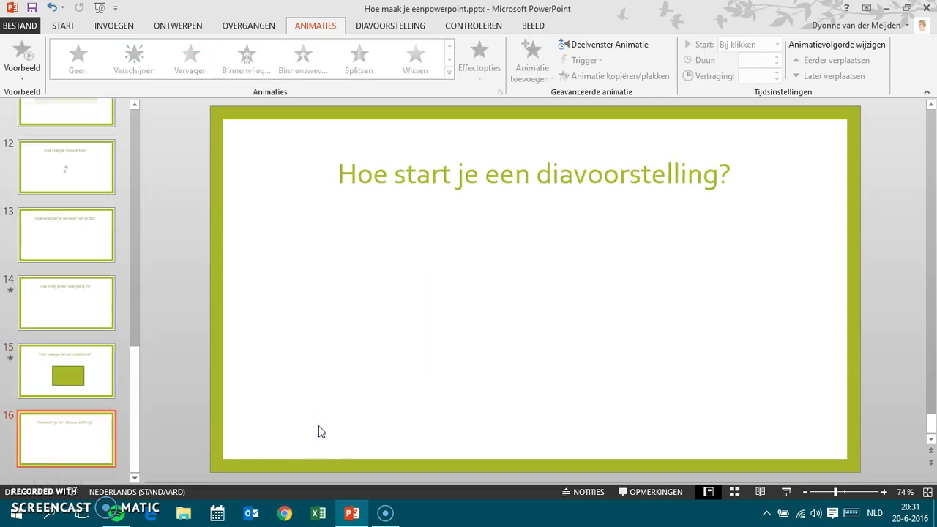
pyautogui.click(298, 390)
pyautogui.click(402, 29)
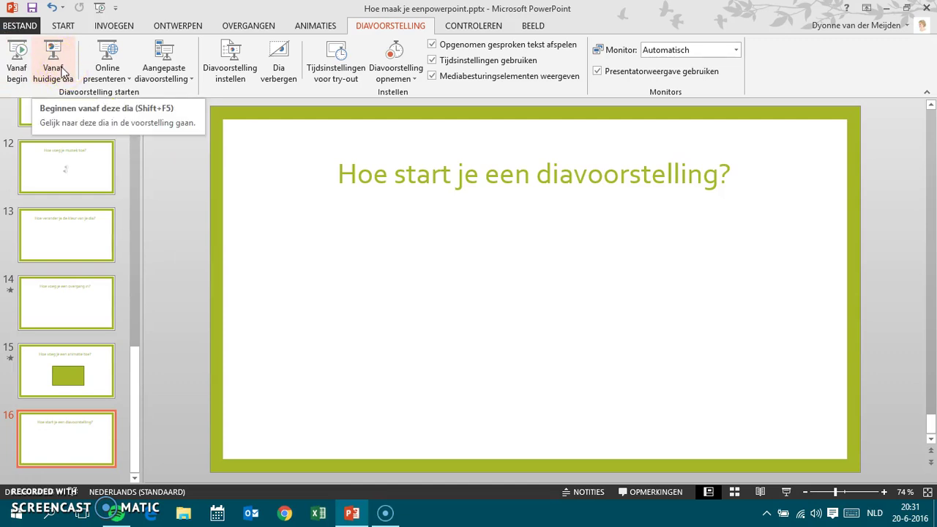
pyautogui.click(61, 60)
pyautogui.click(51, 69)
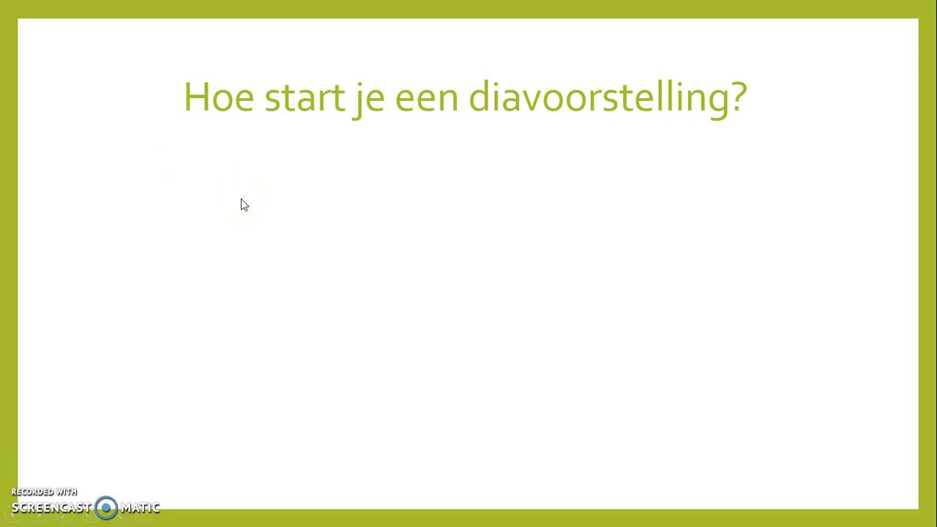
# - Advance the slideshow past slide 16 to the black end-of-show screen
pyautogui.click(240, 198)
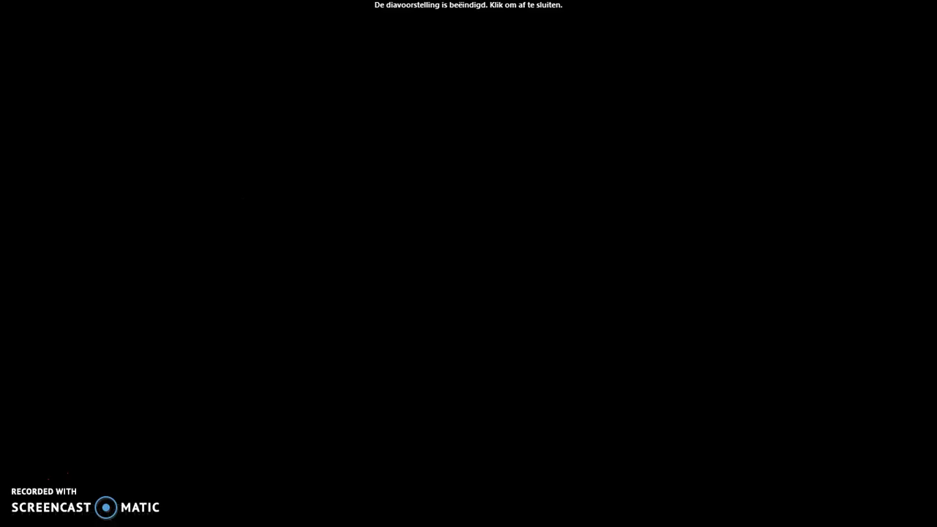